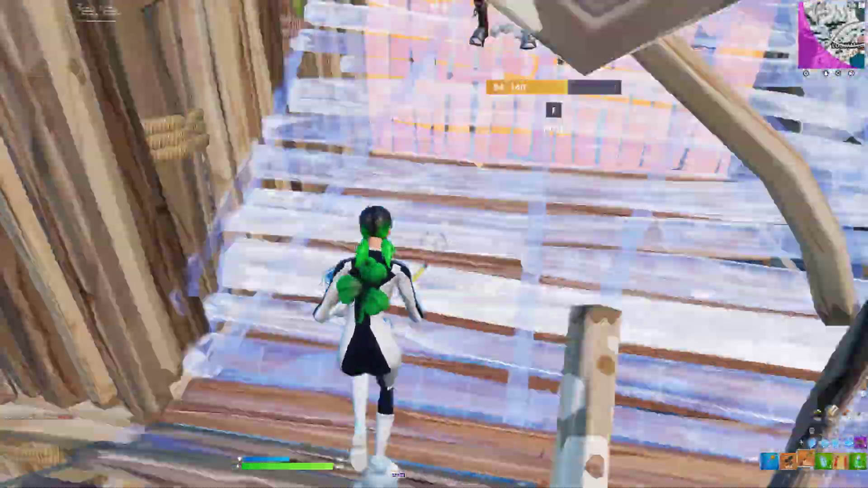
{"action": "left_click", "coordinate": [434, 245]}
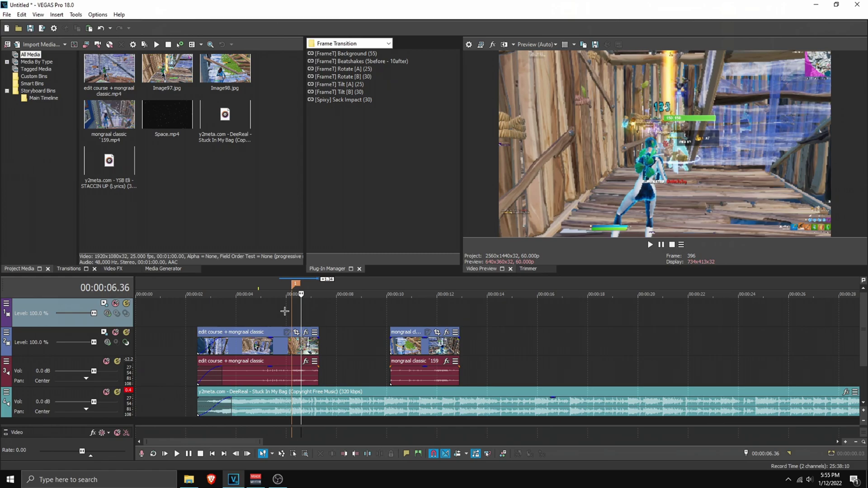
Step: Play back the edit course + mongraal classic clip around marker 1 to review the shot
{"action": "left_click", "coordinate": [285, 309]}
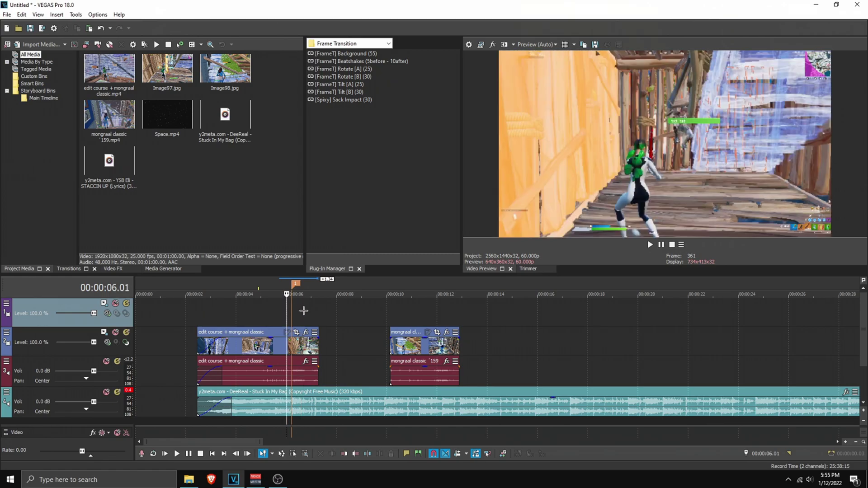
{"action": "left_click", "coordinate": [650, 244]}
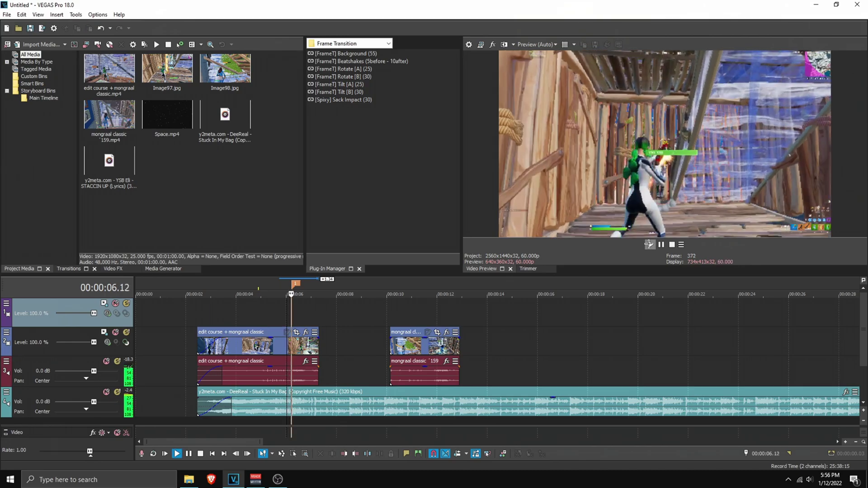
{"action": "left_click", "coordinate": [660, 244]}
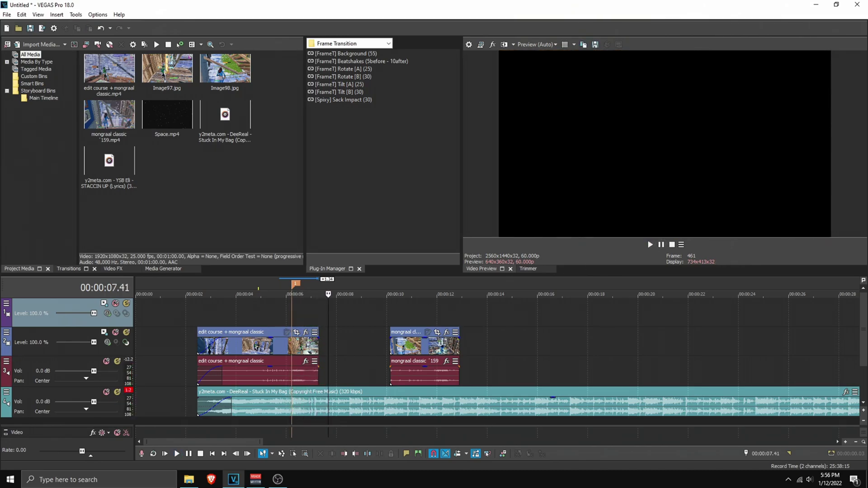
Step: Split the edit course + mongraal classic clip 30 frames before marker 1, apply the [Spixy] Sack Impact (30) preset to the second part, and preview it
{"action": "left_click", "coordinate": [292, 345]}
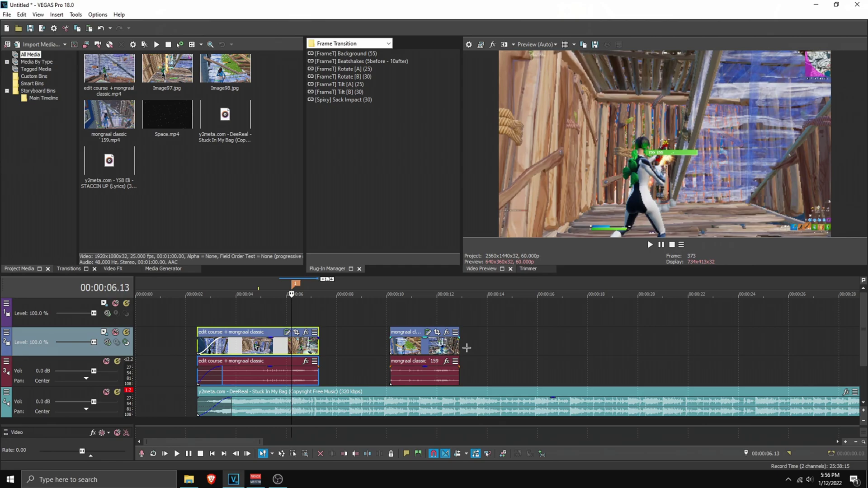
{"action": "scroll", "coordinate": [467, 348], "scroll_direction": "up", "scroll_amount": 3}
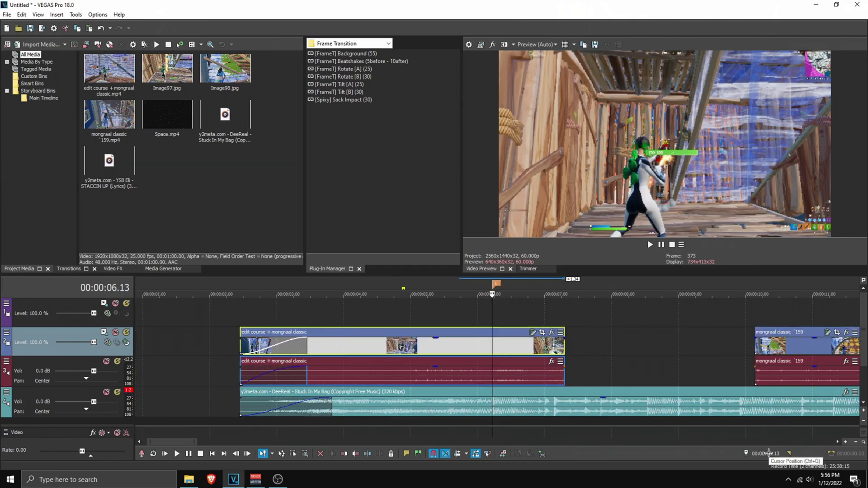
{"action": "left_click", "coordinate": [768, 453]}
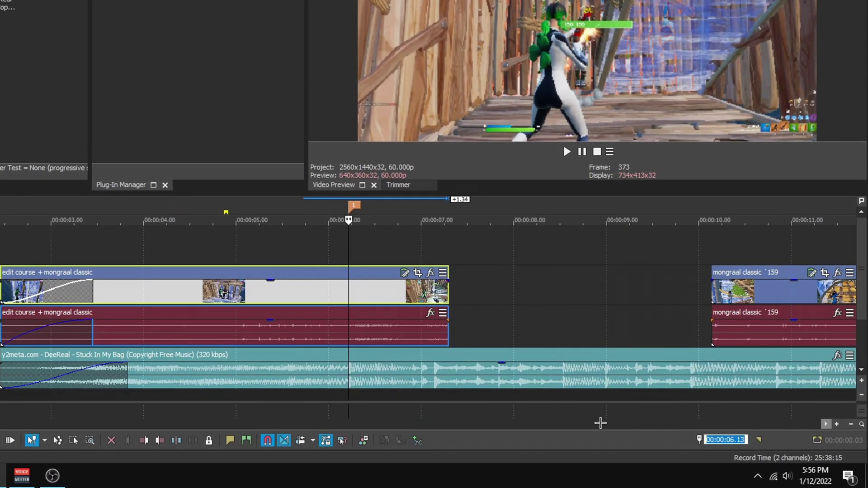
{"action": "key", "text": "BackSpace"}
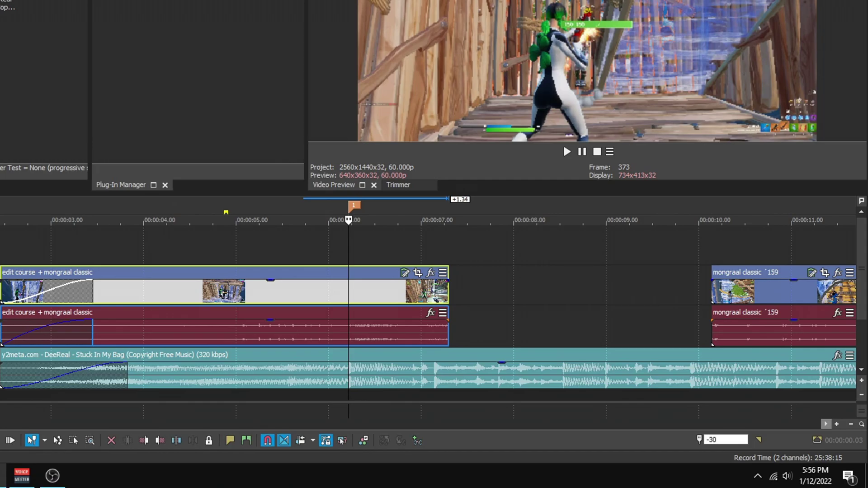
{"action": "key", "text": "Return"}
{"action": "key", "text": "s"}
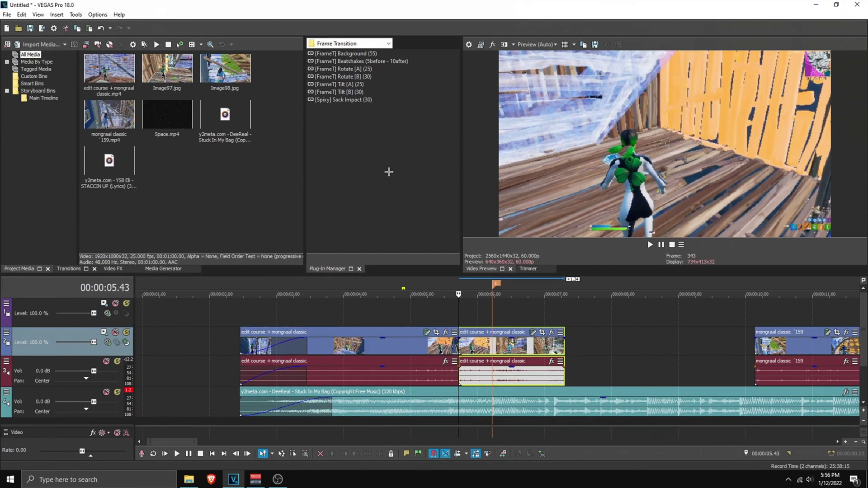
{"action": "left_click_drag", "start_coordinate": [347, 101], "coordinate": [509, 349]}
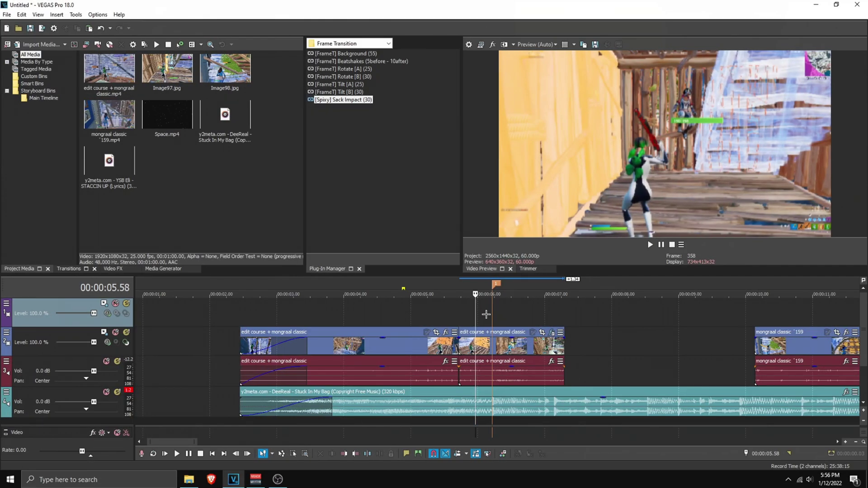
{"action": "left_click", "coordinate": [651, 244]}
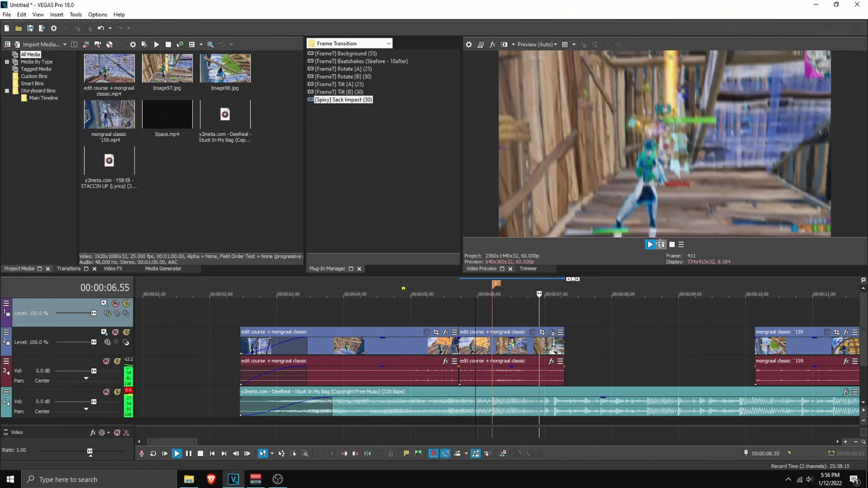
Step: Trim the end of the second edit course + mongraal classic piece to the music hit at 00:00:07.09
{"action": "left_click", "coordinate": [555, 293]}
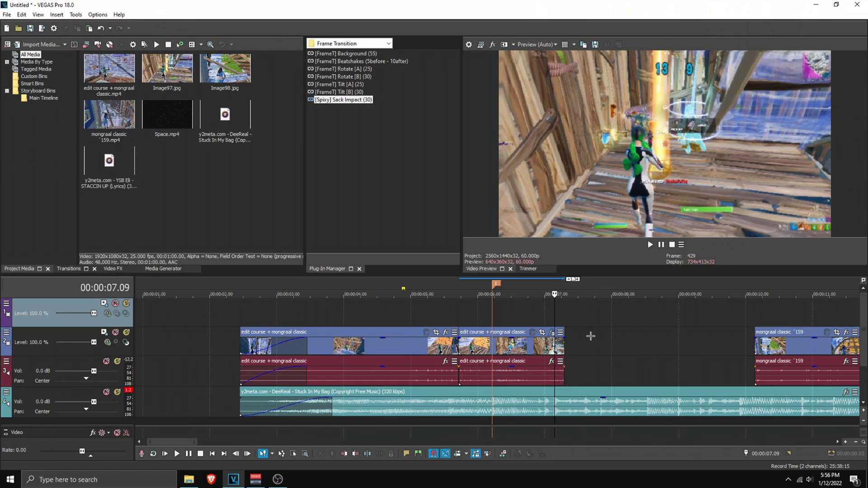
{"action": "scroll", "coordinate": [588, 337], "scroll_direction": "up", "scroll_amount": 5}
{"action": "key", "text": "Left"}
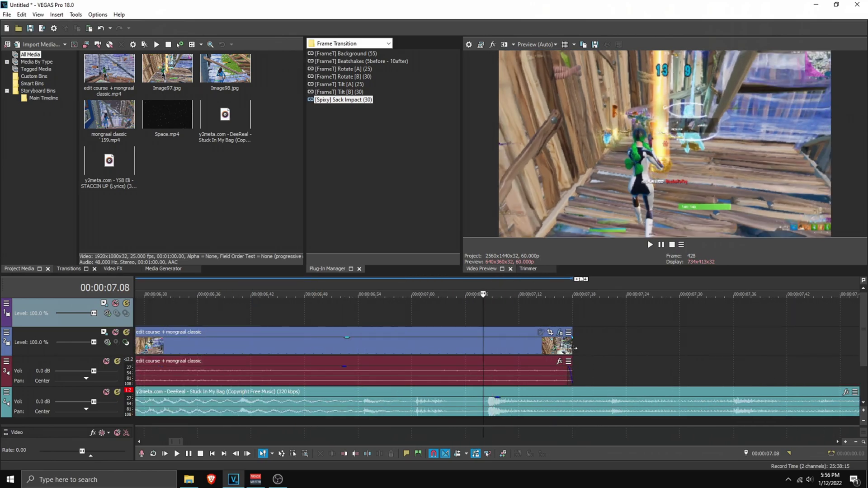
{"action": "key", "text": "Right"}
{"action": "scroll", "coordinate": [606, 350], "scroll_direction": "down", "scroll_amount": 1}
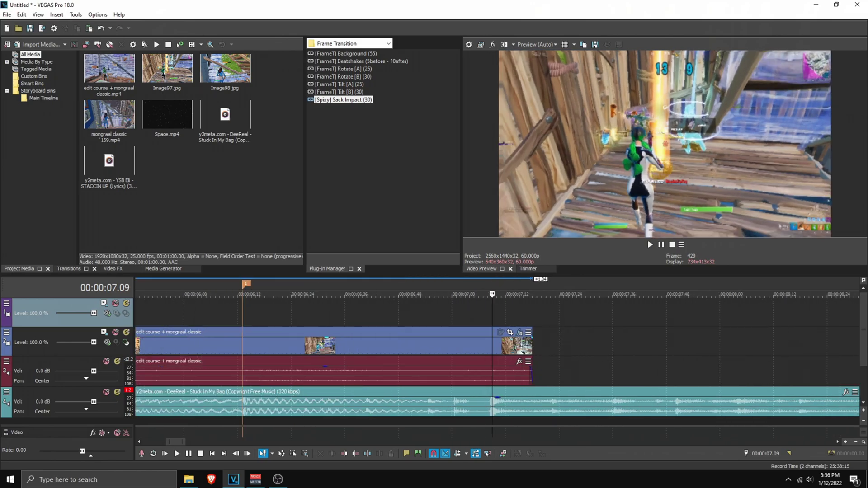
{"action": "left_click_drag", "start_coordinate": [530, 348], "coordinate": [490, 349]}
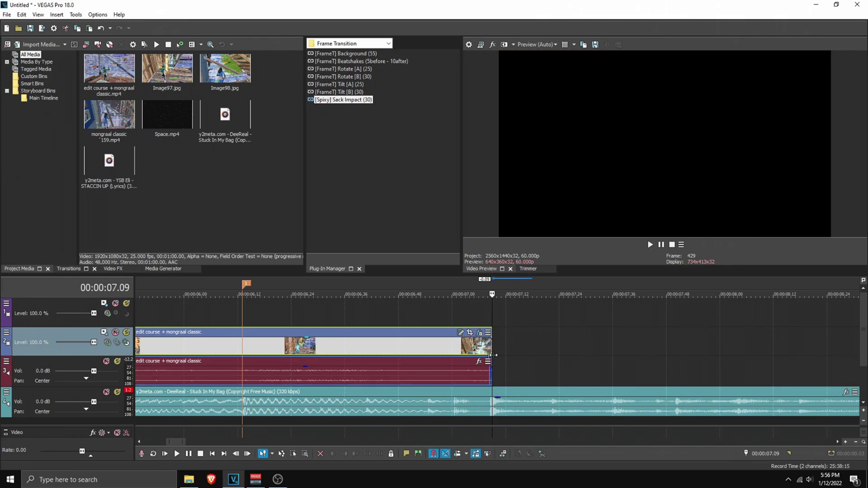
{"action": "scroll", "coordinate": [489, 338], "scroll_direction": "down", "scroll_amount": 2}
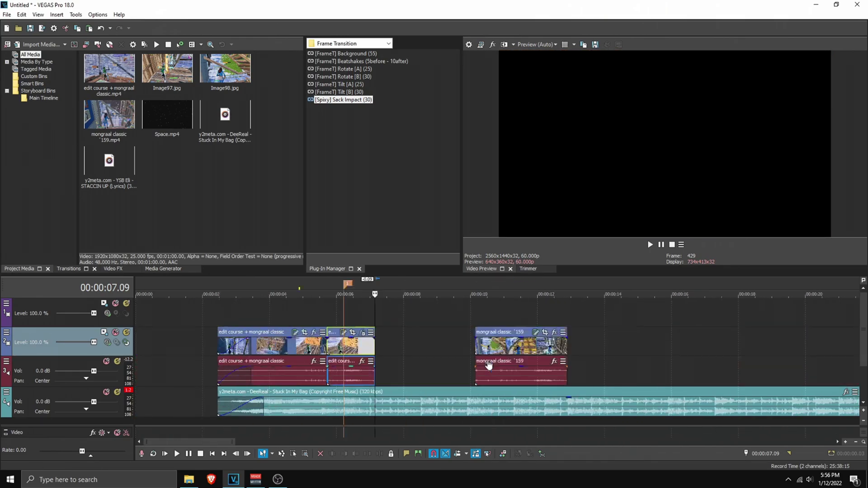
Step: Add timeline markers at the trimmed clip's end, 25 frames after it, and another 30 frames further on
{"action": "key", "text": "m"}
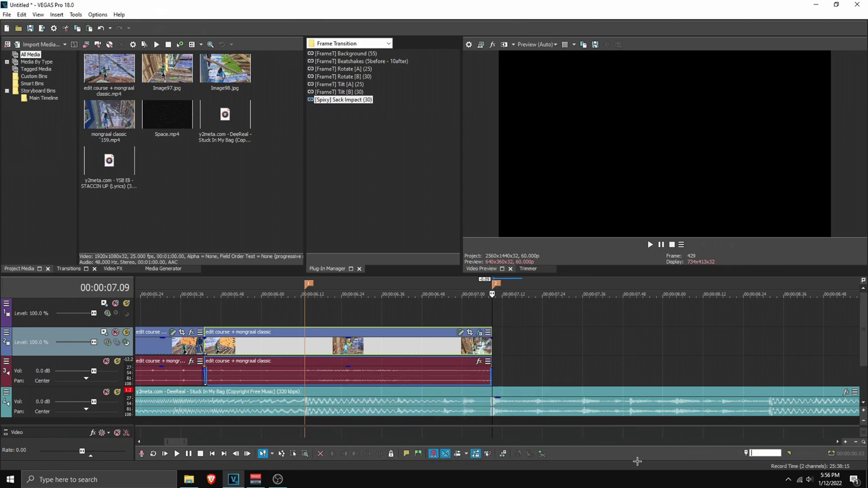
{"action": "key", "text": "Return"}
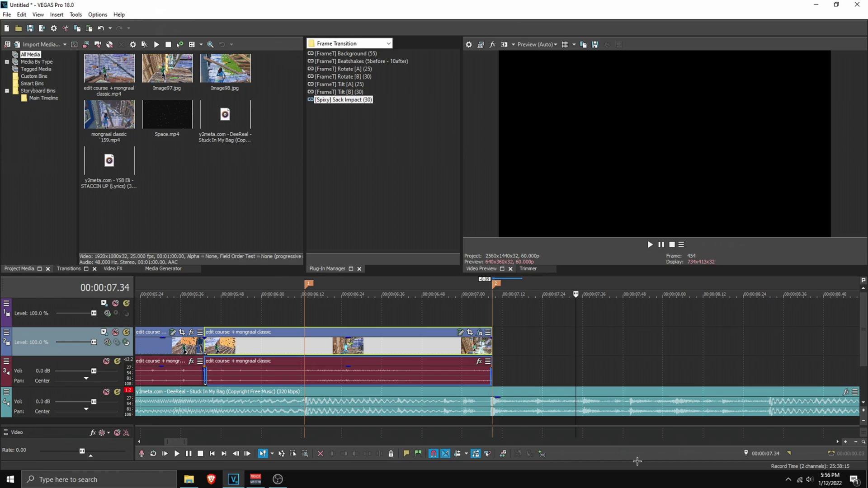
{"action": "key", "text": "m"}
{"action": "type", "text": "+30"}
{"action": "key", "text": "Return"}
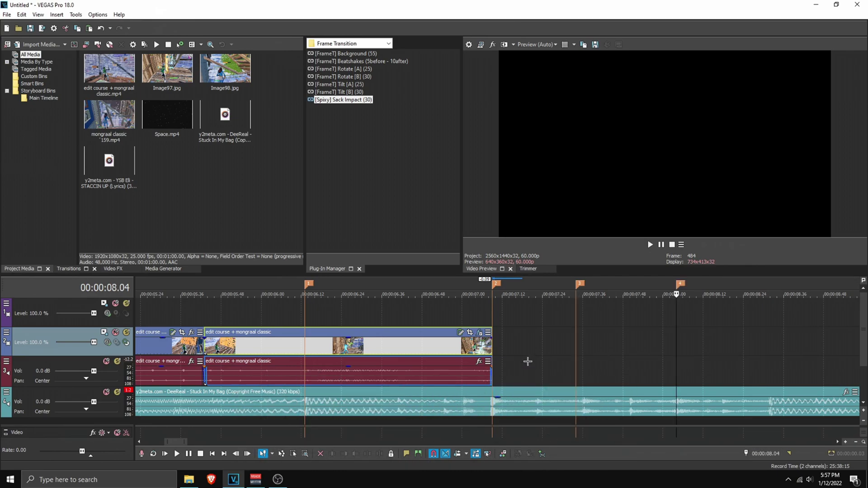
Step: Move the mongraal classic `159 clip to start at marker 4 and add a marker on its shot at 00:00:09.55
{"action": "scroll", "coordinate": [527, 362], "scroll_direction": "down", "scroll_amount": 3}
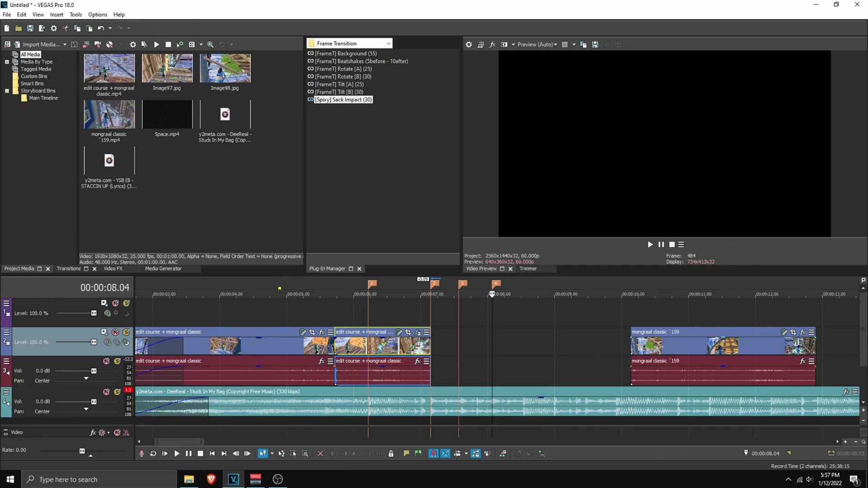
{"action": "left_click_drag", "start_coordinate": [661, 346], "coordinate": [522, 346]}
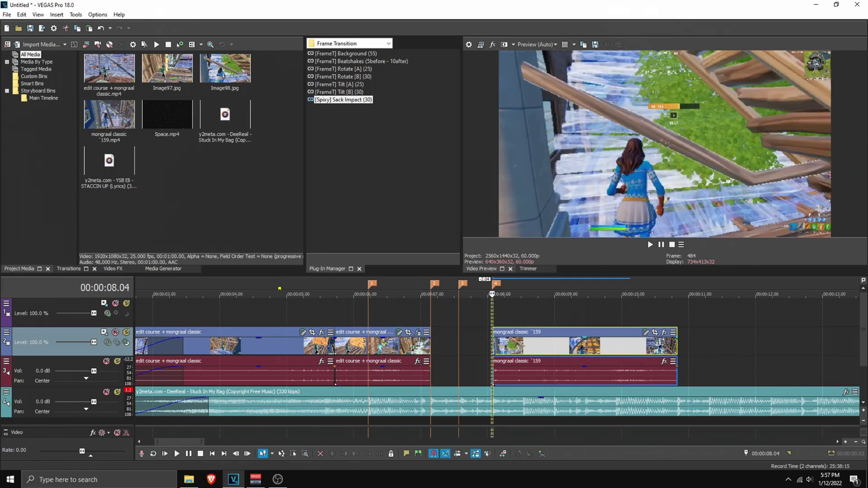
{"action": "left_click", "coordinate": [524, 313]}
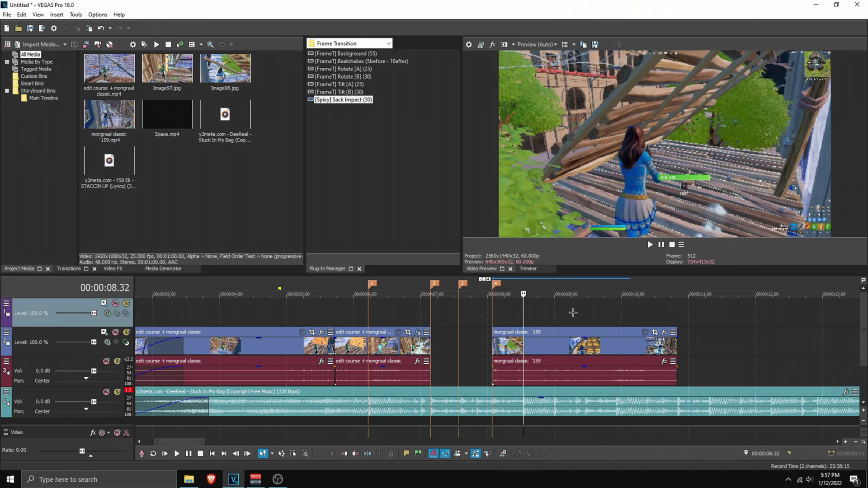
{"action": "left_click", "coordinate": [614, 314]}
{"action": "scroll", "coordinate": [615, 317], "scroll_direction": "up", "scroll_amount": 3}
{"action": "key", "text": "Right"}
{"action": "key", "text": "Right"}
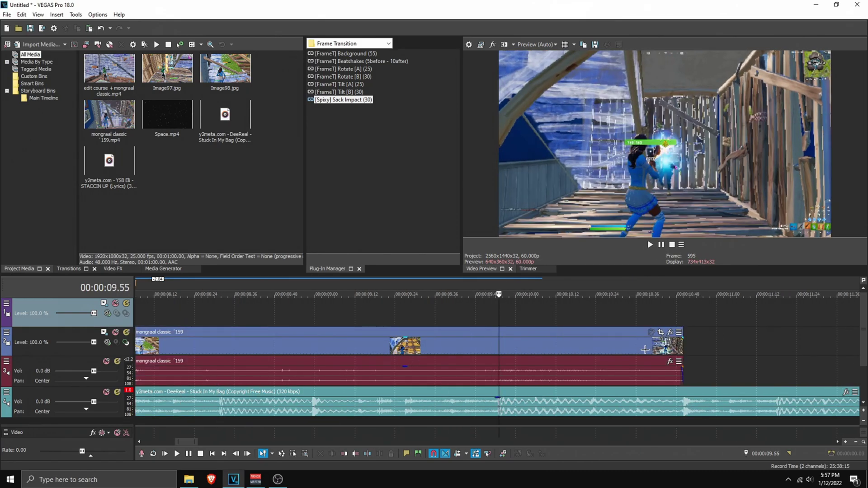
{"action": "scroll", "coordinate": [597, 351], "scroll_direction": "down", "scroll_amount": 4}
Step: Split the mongraal classic `159 clip 30 frames before marker 5 and apply the [Spixy] Sack Impact (30) preset to the second part
{"action": "left_click", "coordinate": [403, 322]}
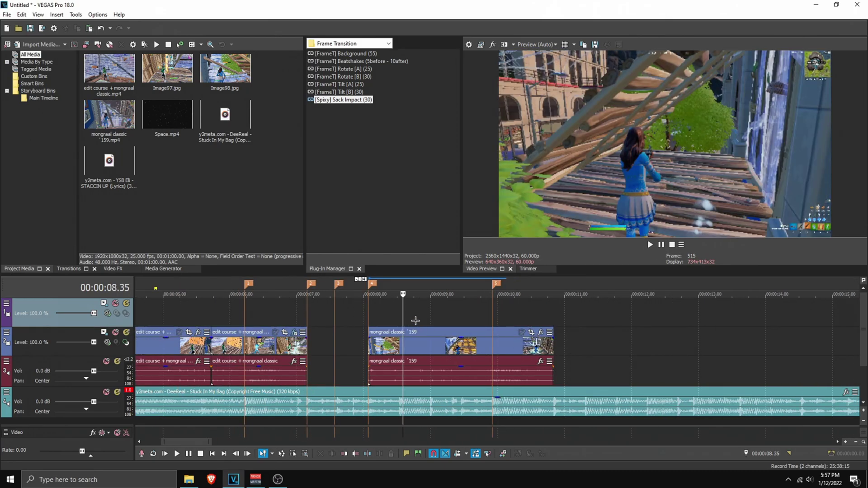
{"action": "left_click", "coordinate": [492, 346]}
{"action": "scroll", "coordinate": [497, 346], "scroll_direction": "up", "scroll_amount": 3}
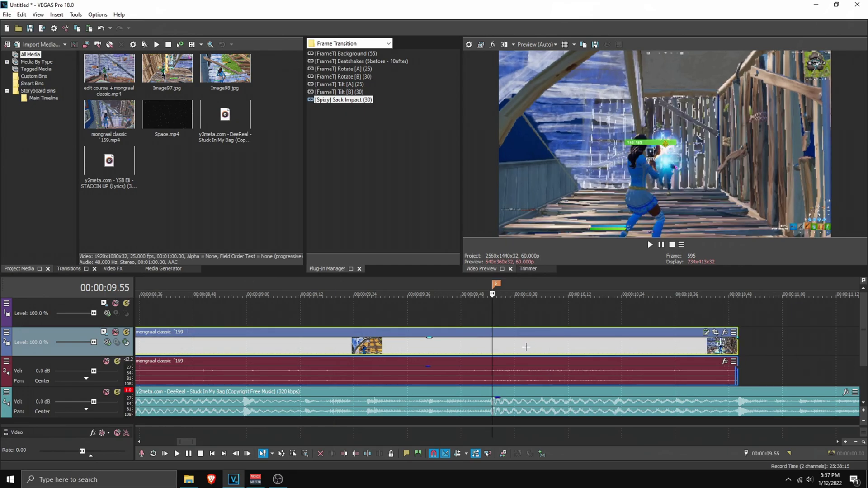
{"action": "scroll", "coordinate": [526, 347], "scroll_direction": "down", "scroll_amount": 3}
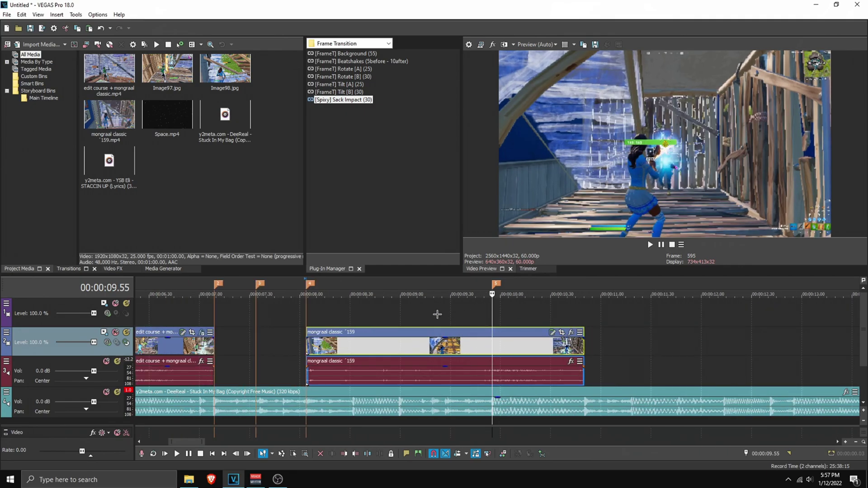
{"action": "left_click", "coordinate": [306, 315]}
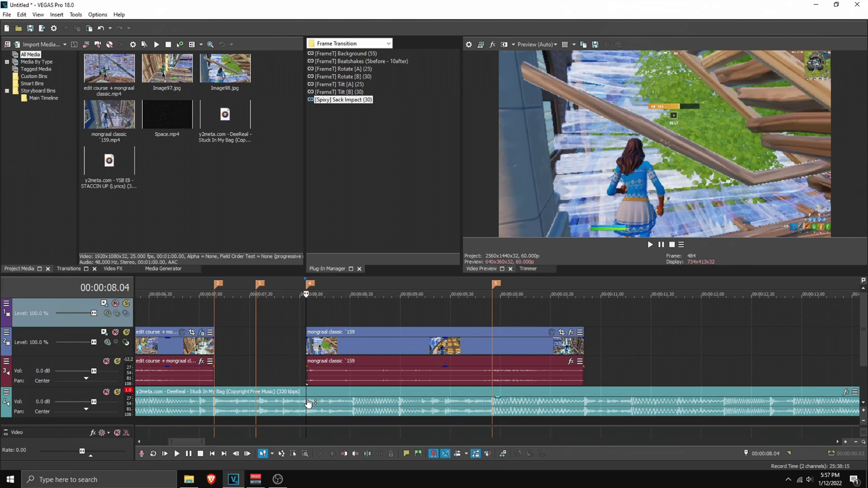
{"action": "mouse_move", "coordinate": [306, 346]}
{"action": "left_mouse_down"}
{"action": "mouse_move", "coordinate": [314, 346]}
{"action": "mouse_move", "coordinate": [307, 346]}
{"action": "left_mouse_up"}
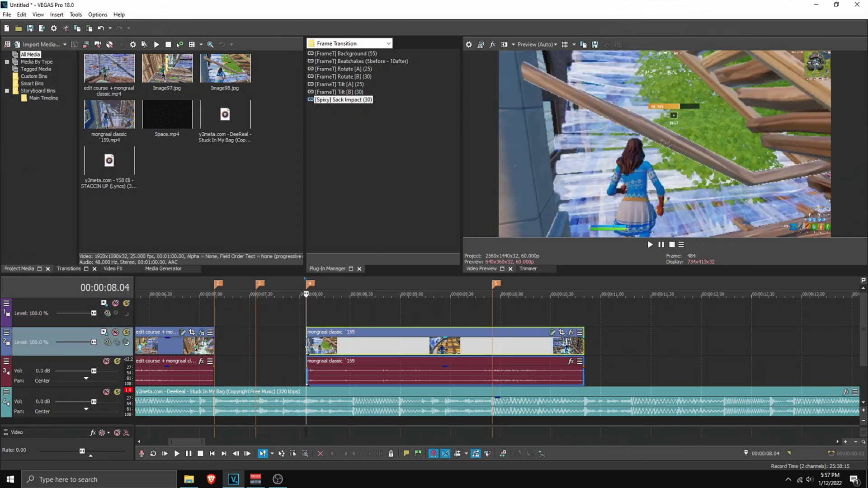
{"action": "left_click", "coordinate": [486, 356]}
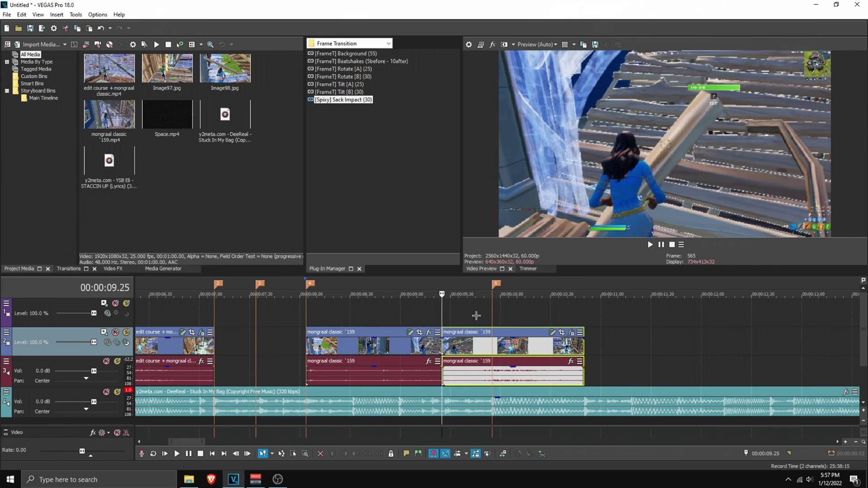
{"action": "left_click", "coordinate": [485, 313]}
{"action": "scroll", "coordinate": [317, 344], "scroll_direction": "down", "scroll_amount": 3}
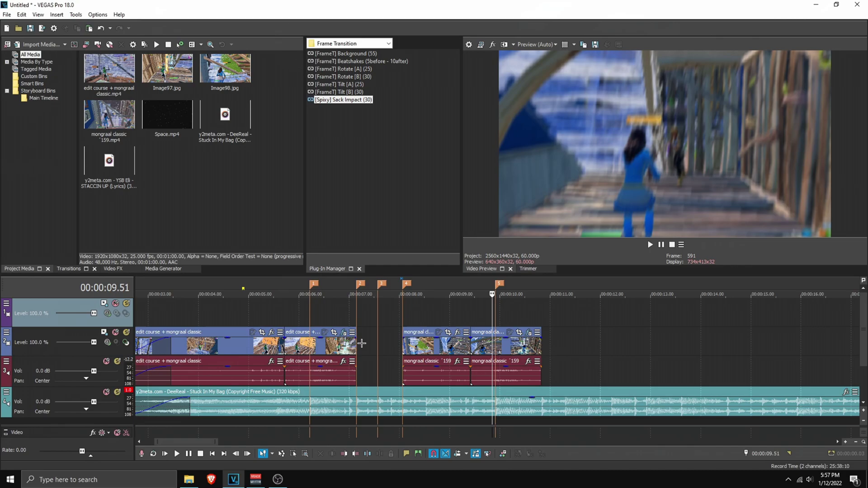
Step: Save a snapshot of the last frame before marker 2 as the JPG file Image99 in the Downloads folder
{"action": "left_click", "coordinate": [362, 343]}
{"action": "scroll", "coordinate": [511, 357], "scroll_direction": "up", "scroll_amount": 5}
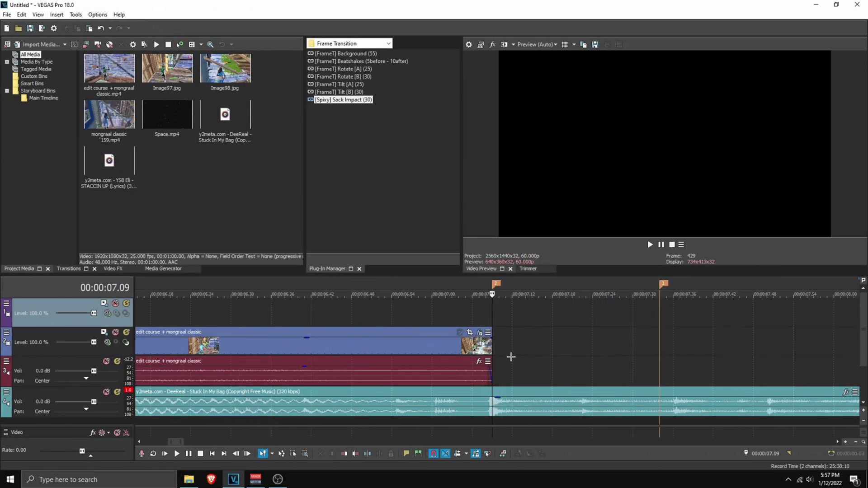
{"action": "left_click", "coordinate": [491, 343]}
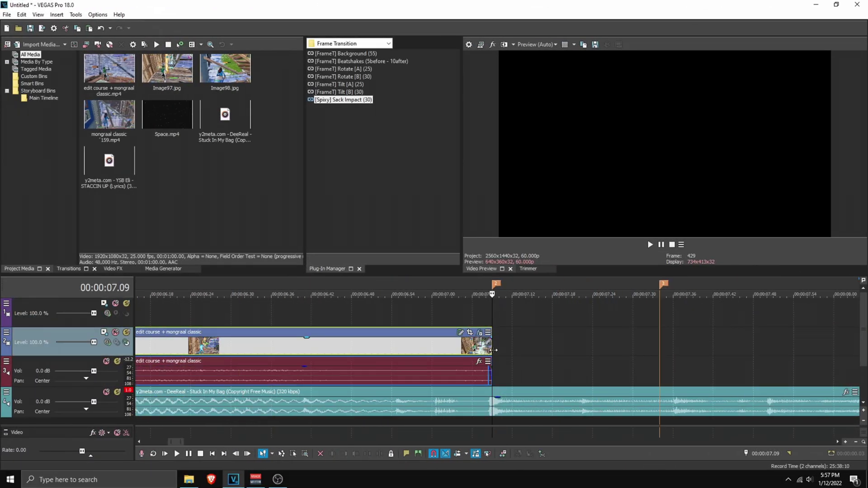
{"action": "key", "text": "Left"}
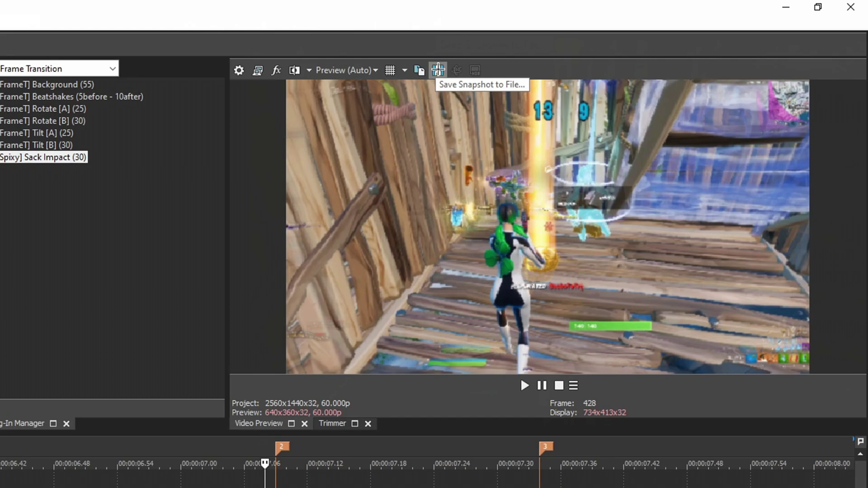
{"action": "left_click", "coordinate": [438, 69]}
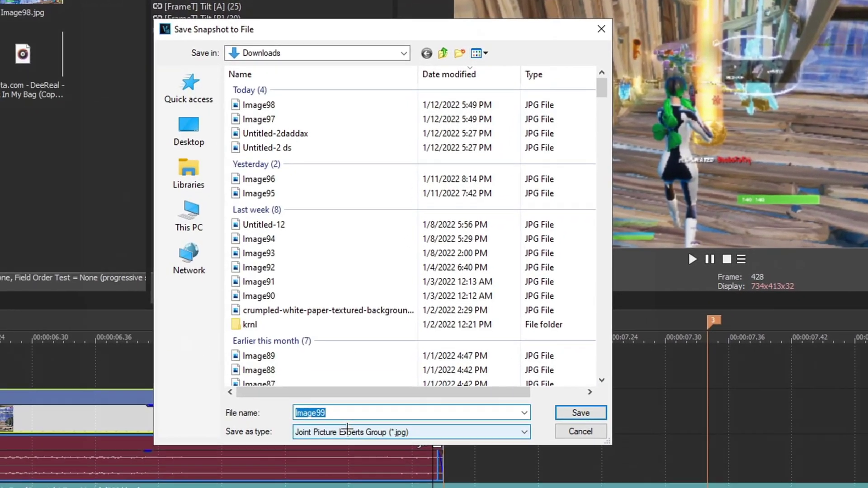
{"action": "left_click", "coordinate": [348, 431]}
{"action": "left_click", "coordinate": [362, 434]}
{"action": "left_click", "coordinate": [575, 400]}
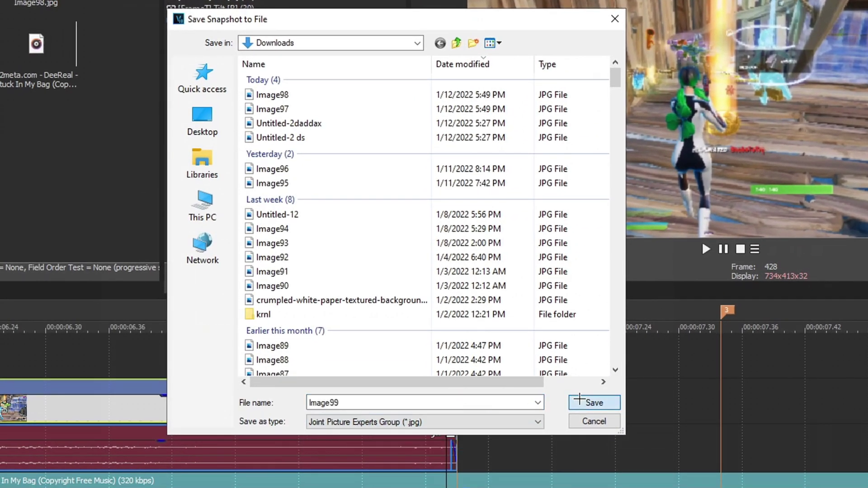
Step: Save a snapshot of the mongraal classic `159 clip's first frame at marker 4 as the JPG file Image100 in the Downloads folder
{"action": "scroll", "coordinate": [555, 349], "scroll_direction": "down", "scroll_amount": 3}
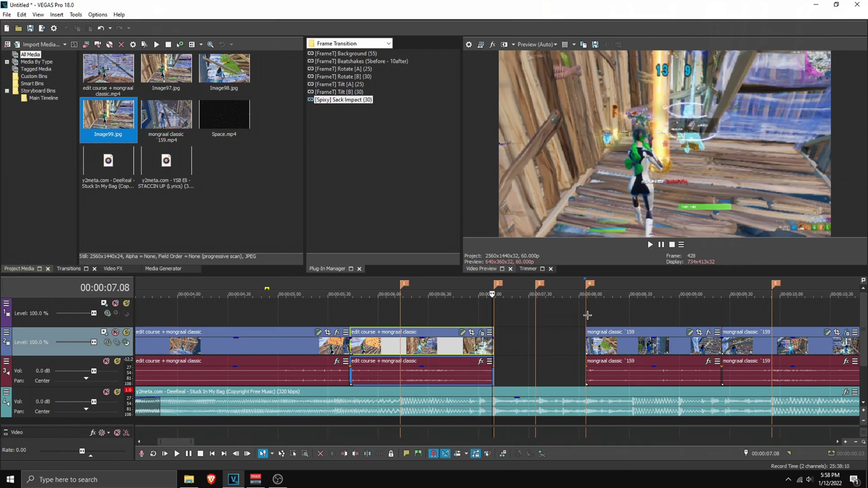
{"action": "left_click", "coordinate": [586, 312]}
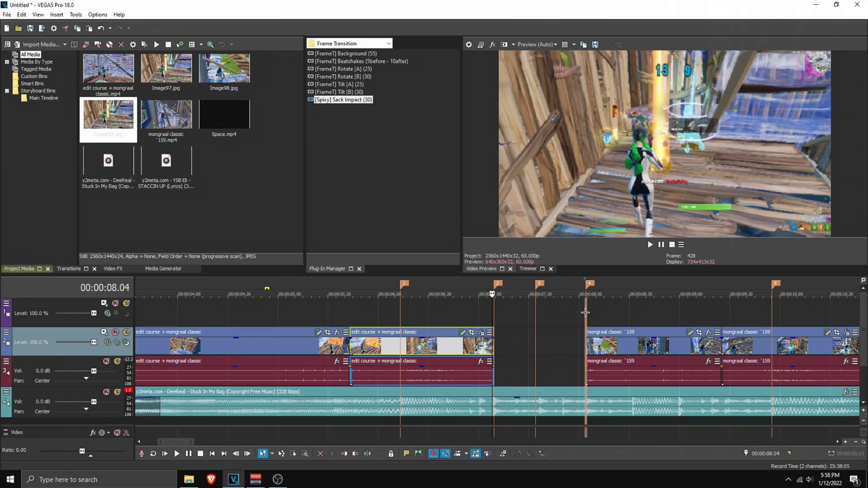
{"action": "left_click", "coordinate": [587, 355]}
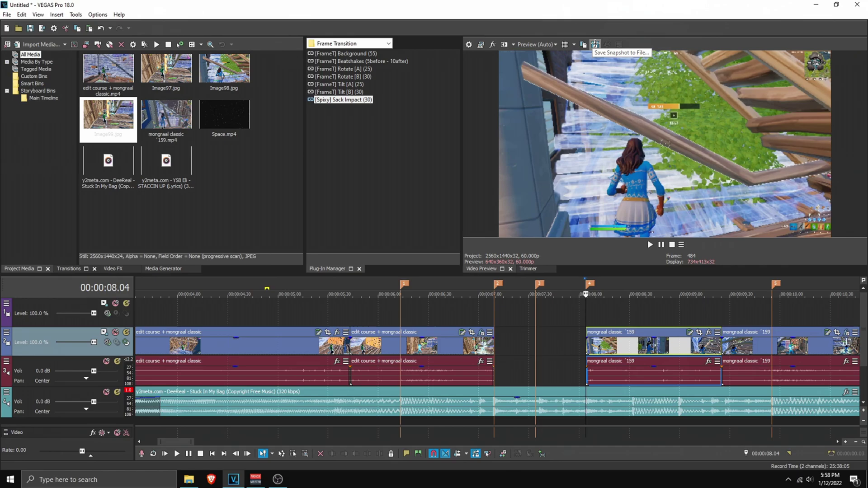
{"action": "left_click", "coordinate": [595, 45]}
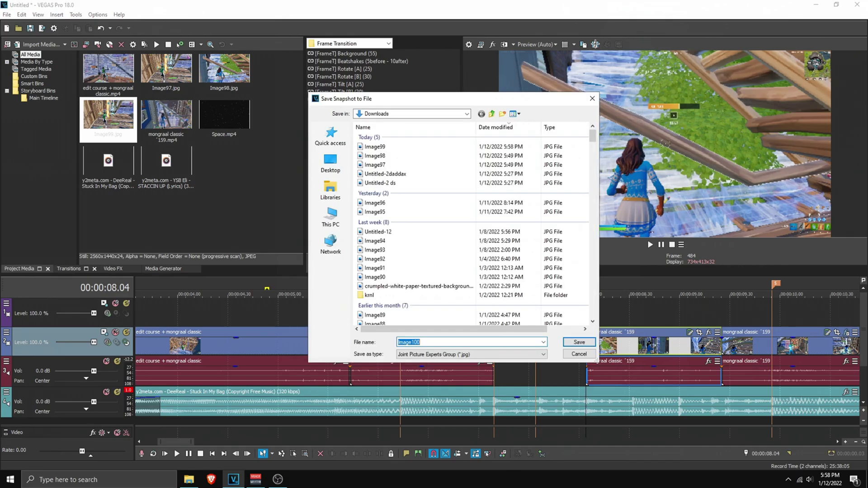
{"action": "left_click", "coordinate": [580, 342]}
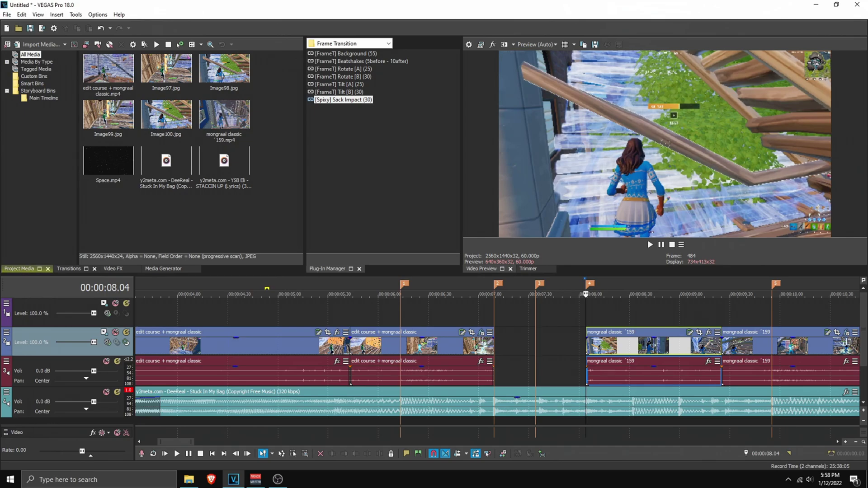
Step: Delete the empty top track and insert a new video track above the clips
{"action": "left_click", "coordinate": [511, 312]}
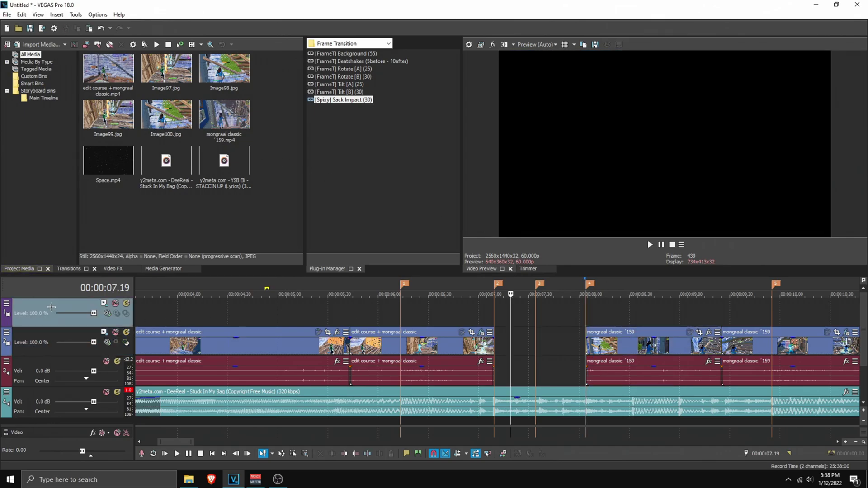
{"action": "right_click", "coordinate": [55, 307]}
{"action": "left_click", "coordinate": [82, 347]}
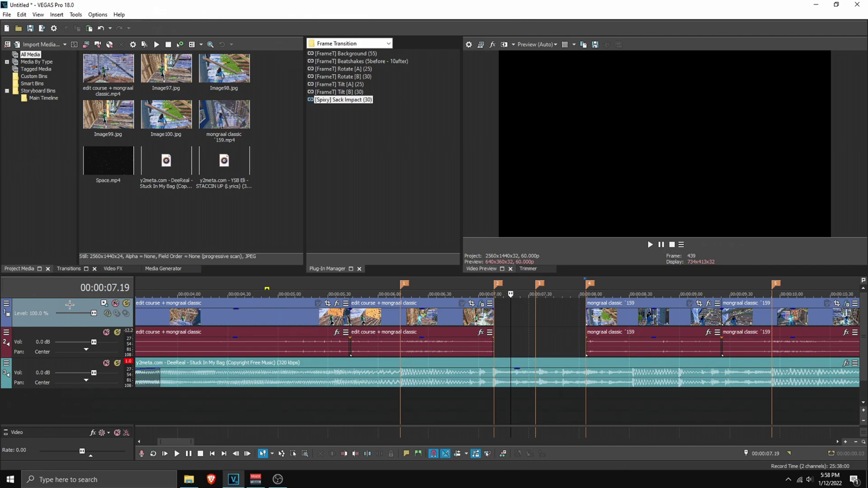
{"action": "right_click", "coordinate": [68, 306]}
{"action": "left_click", "coordinate": [93, 326]}
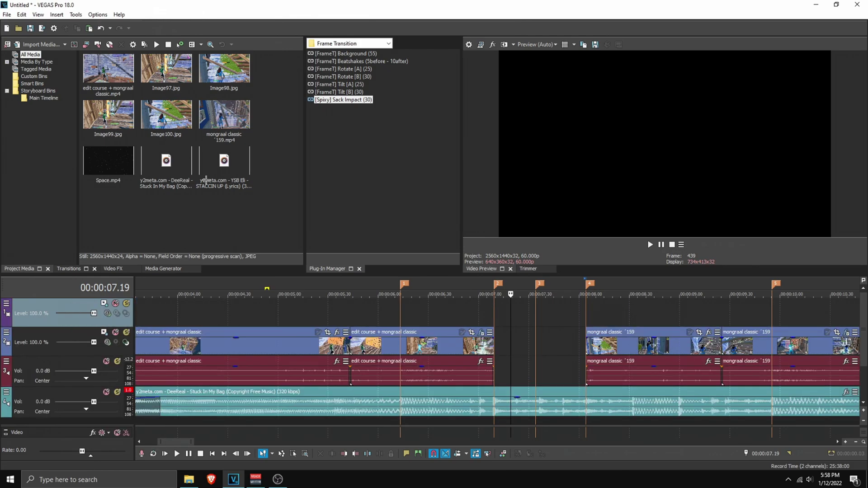
Step: Place Image99.jpg on the new top track from marker 2 and trim it to end at marker 3
{"action": "mouse_move", "coordinate": [104, 130]}
{"action": "left_mouse_down"}
{"action": "mouse_move", "coordinate": [521, 304]}
{"action": "mouse_move", "coordinate": [501, 313]}
{"action": "left_mouse_up"}
{"action": "left_click", "coordinate": [537, 316]}
{"action": "key", "text": "s"}
{"action": "left_click", "coordinate": [545, 316]}
{"action": "key", "text": "Delete"}
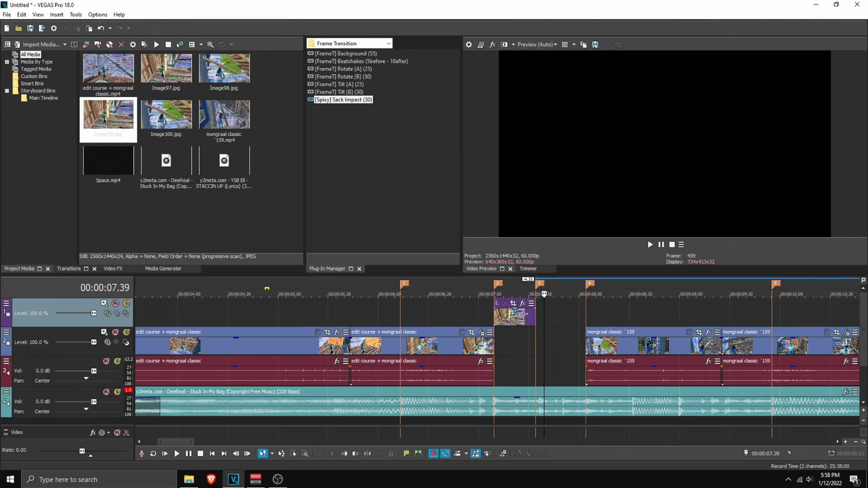
{"action": "left_click", "coordinate": [524, 313]}
Step: Place Image100.jpg on the top track from marker 3 and trim it to end at marker 4
{"action": "left_click_drag", "start_coordinate": [162, 130], "coordinate": [556, 318]}
{"action": "left_click", "coordinate": [587, 317]}
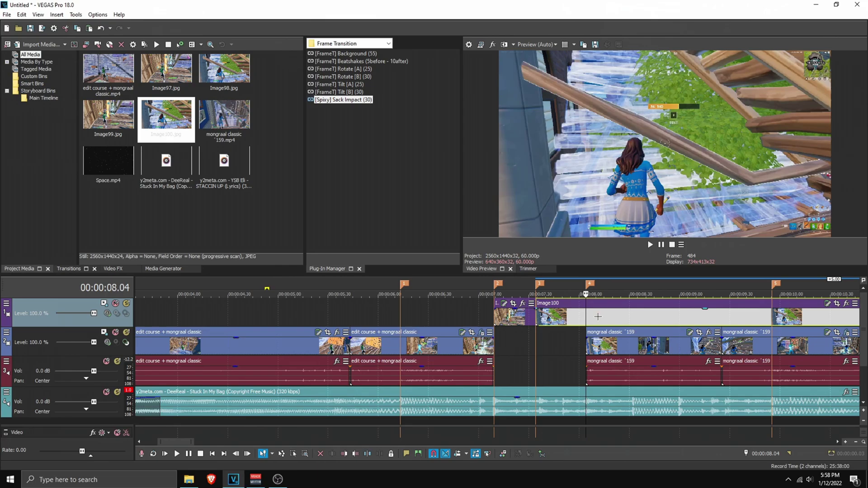
{"action": "key", "text": "s"}
{"action": "left_click", "coordinate": [599, 317]}
{"action": "key", "text": "Delete"}
{"action": "left_click", "coordinate": [514, 314]}
{"action": "left_click", "coordinate": [561, 318]}
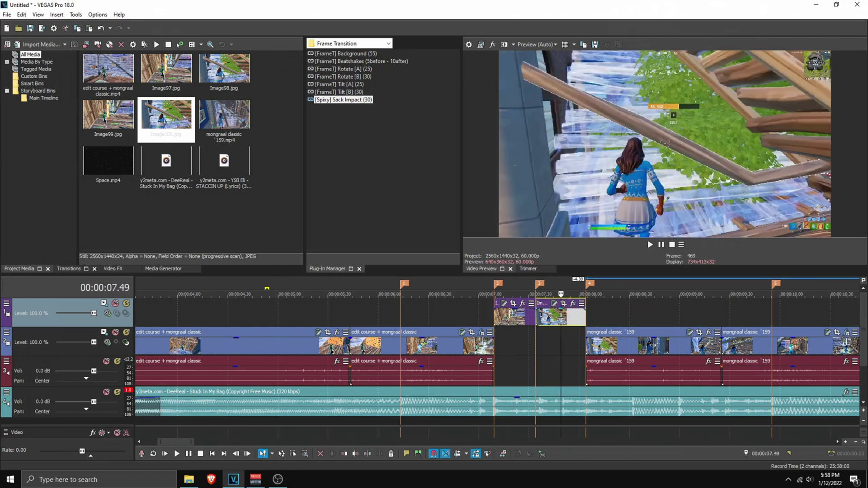
Step: Place Space.mp4 on the clips' track after the last clip, split it shortly after its start and delete the rest
{"action": "scroll", "coordinate": [495, 336], "scroll_direction": "down", "scroll_amount": 6}
{"action": "scroll", "coordinate": [495, 336], "scroll_direction": "up", "scroll_amount": 6}
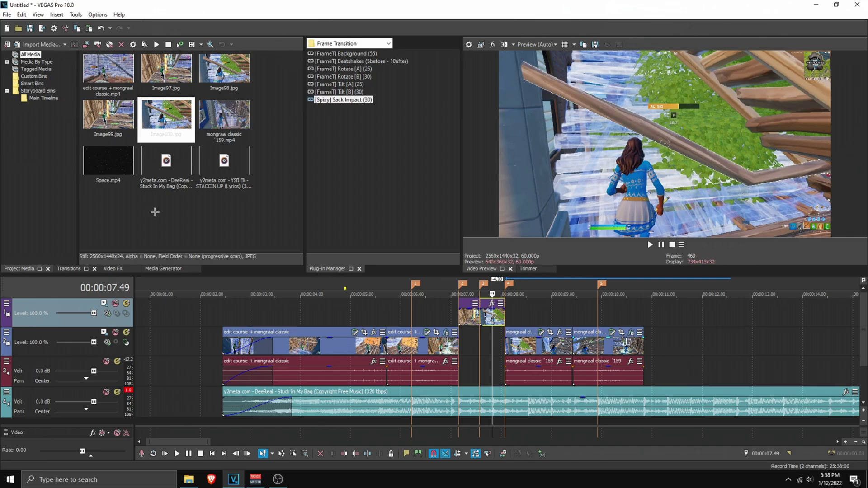
{"action": "left_click_drag", "start_coordinate": [110, 185], "coordinate": [668, 343]}
{"action": "left_click", "coordinate": [668, 342]}
{"action": "scroll", "coordinate": [668, 343], "scroll_direction": "up", "scroll_amount": 1}
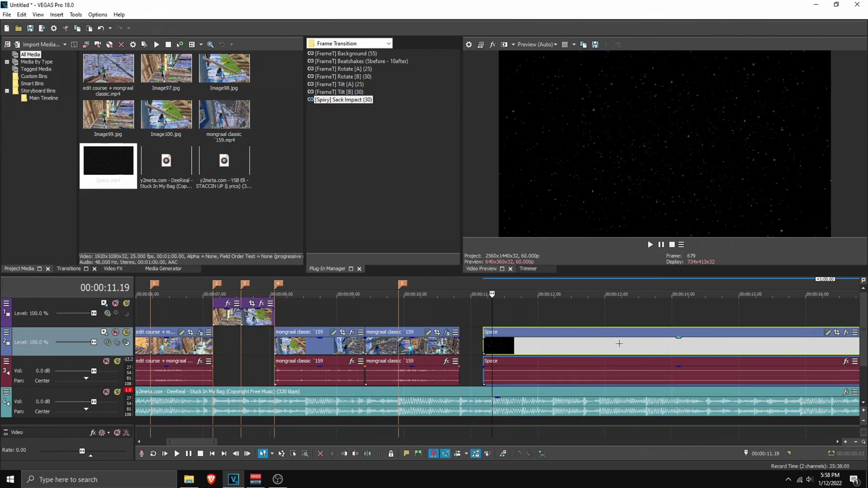
{"action": "left_click", "coordinate": [527, 342]}
{"action": "key", "text": "s"}
{"action": "left_click", "coordinate": [545, 347]}
{"action": "key", "text": "Delete"}
{"action": "left_click", "coordinate": [495, 348]}
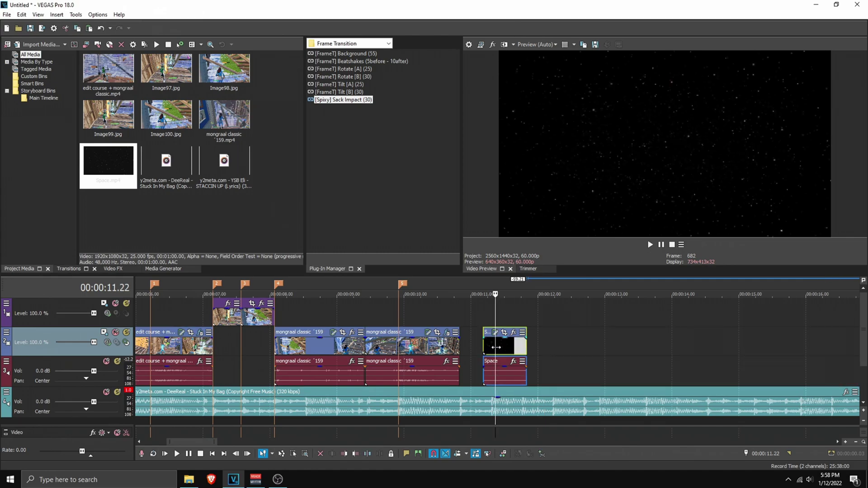
Step: Delete the Space clip's audio and fit its video beneath the images to fill the gap between markers 2 and 4
{"action": "left_click", "coordinate": [504, 364]}
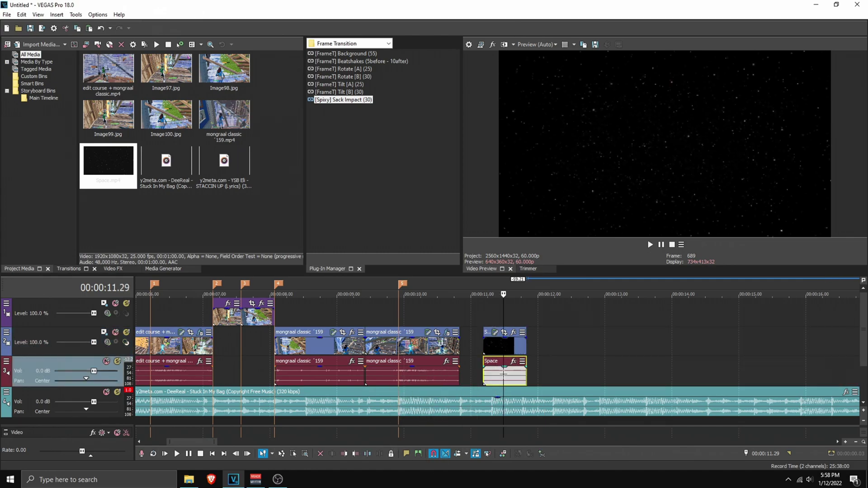
{"action": "key", "text": "Delete"}
{"action": "mouse_move", "coordinate": [493, 345]}
{"action": "left_mouse_down"}
{"action": "mouse_move", "coordinate": [223, 343]}
{"action": "mouse_move", "coordinate": [275, 346]}
{"action": "left_mouse_up"}
{"action": "left_click", "coordinate": [236, 344]}
{"action": "left_click", "coordinate": [246, 347]}
{"action": "scroll", "coordinate": [246, 344], "scroll_direction": "up", "scroll_amount": 5}
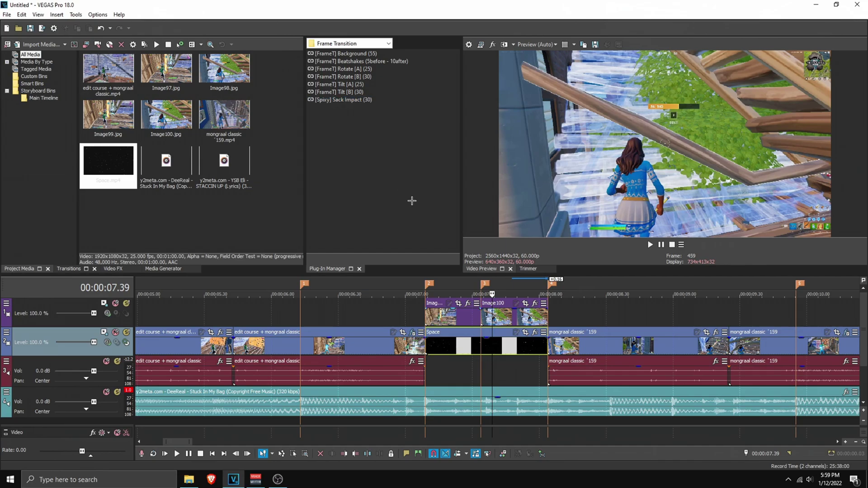
Step: Apply the [FrameT] Tilt [A] (25) preset to Image99 and the [FrameT] Tilt [B] (30) preset to Image100
{"action": "left_click", "coordinate": [459, 315]}
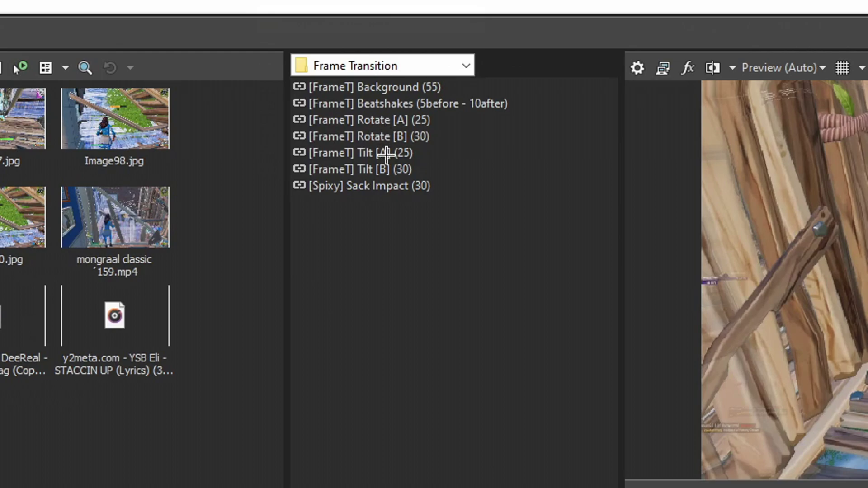
{"action": "left_click_drag", "start_coordinate": [386, 154], "coordinate": [447, 309]}
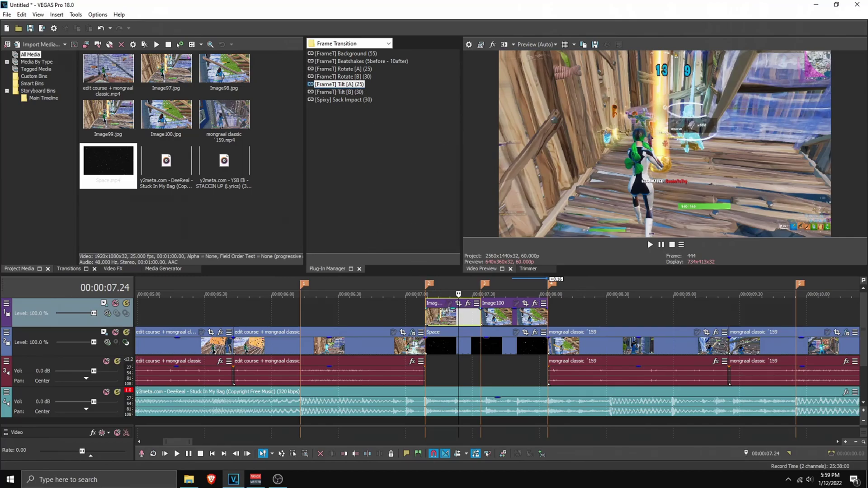
{"action": "left_click", "coordinate": [388, 25]}
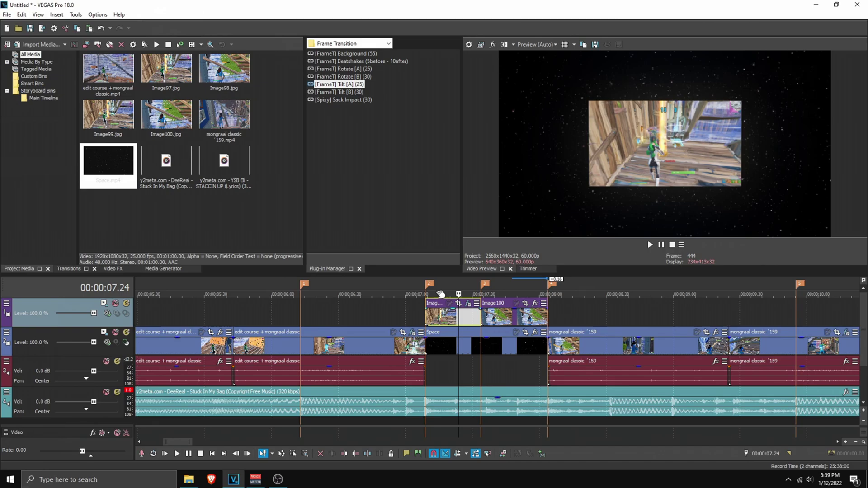
{"action": "left_click", "coordinate": [499, 315]}
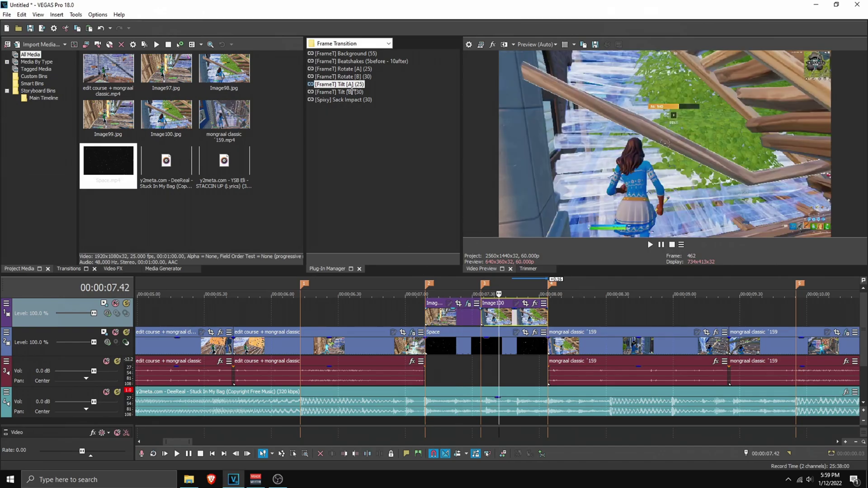
{"action": "left_click_drag", "start_coordinate": [353, 92], "coordinate": [497, 318]}
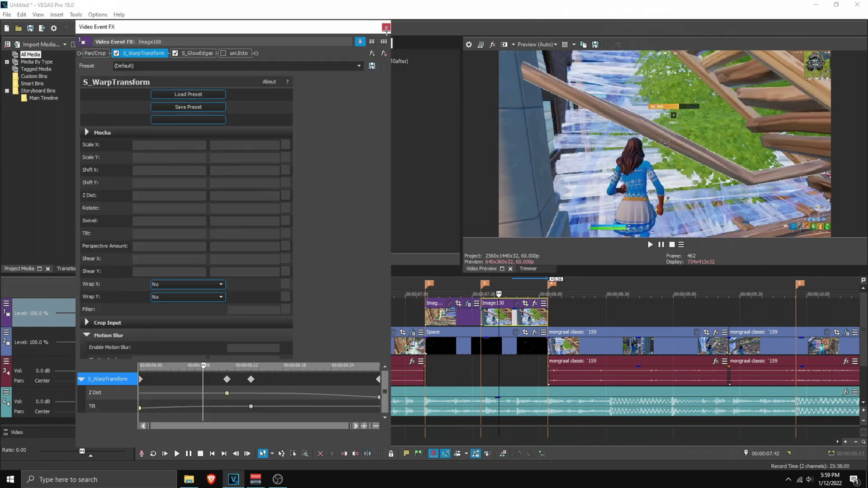
{"action": "left_click", "coordinate": [384, 26]}
{"action": "left_click_drag", "start_coordinate": [454, 374], "coordinate": [489, 367]}
{"action": "left_click", "coordinate": [467, 366]}
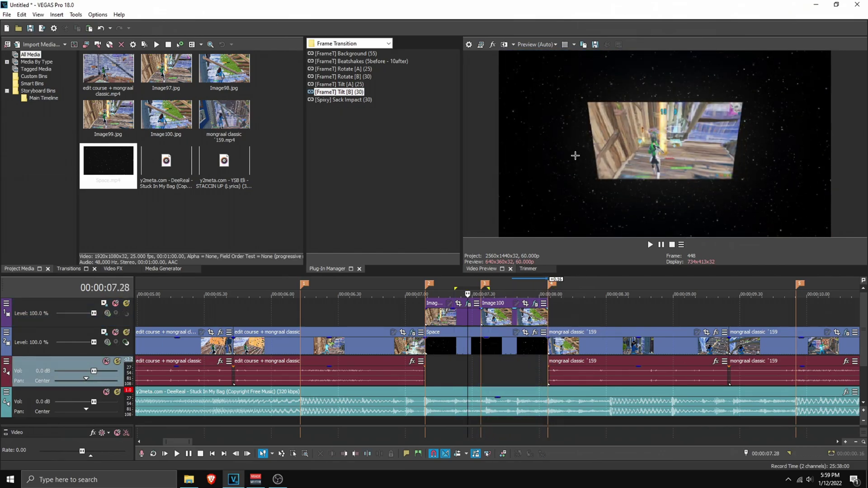
Step: Apply the [FrameT] Background (55) preset to the Space clip
{"action": "left_click", "coordinate": [352, 53]}
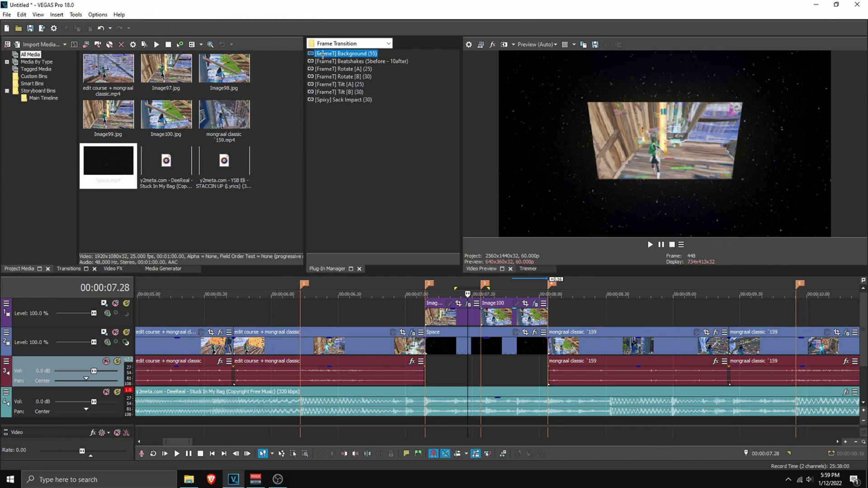
{"action": "left_click_drag", "start_coordinate": [468, 347], "coordinate": [545, 366]}
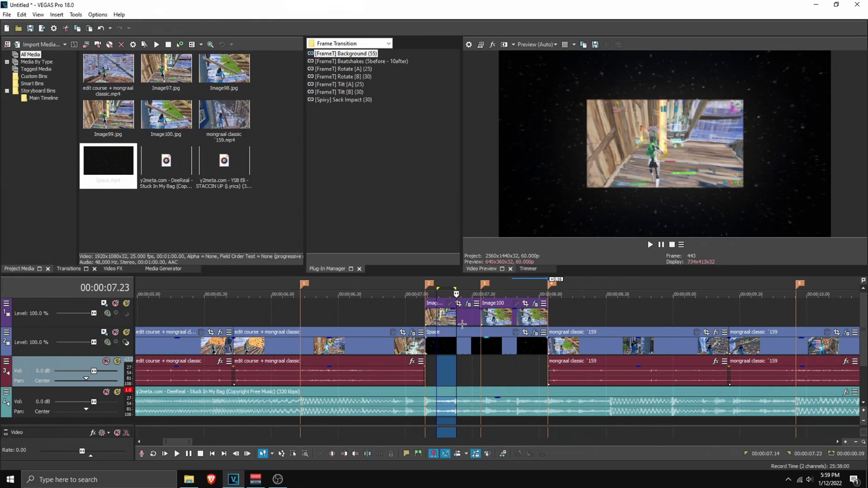
{"action": "left_click", "coordinate": [507, 319]}
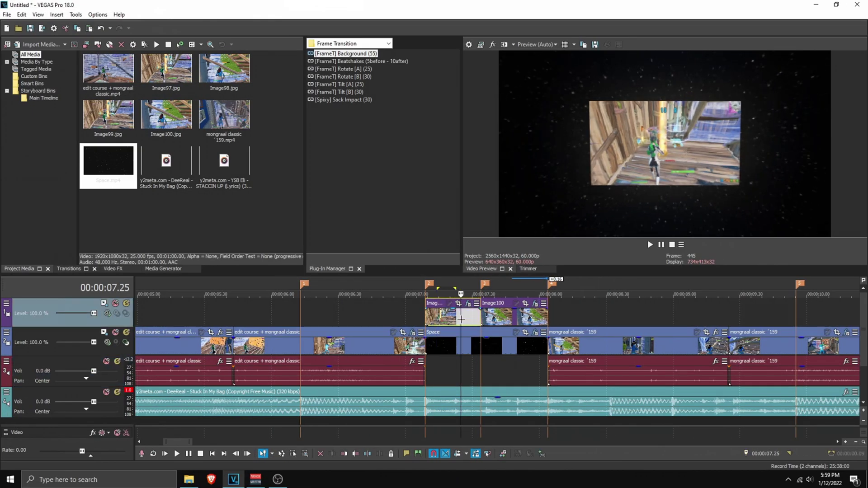
Step: Step frame by frame through the end of Image99 around marker 3 to check the tilt direction
{"action": "key", "text": "Right"}
{"action": "key", "text": "Right"}
{"action": "key", "text": "Right"}
{"action": "key", "text": "Right"}
{"action": "key", "text": "Right"}
{"action": "key", "text": "Right"}
{"action": "key", "text": "Right"}
{"action": "key", "text": "Right"}
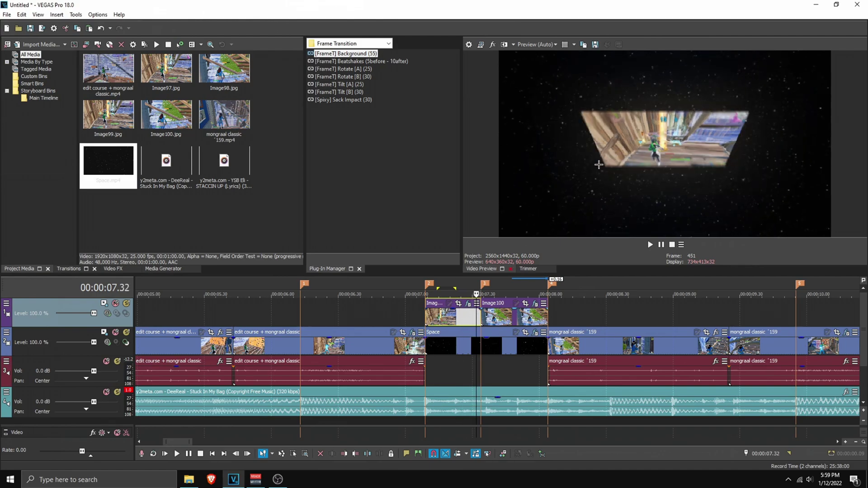
{"action": "key", "text": "Left"}
{"action": "key", "text": "Left"}
{"action": "key", "text": "Left"}
{"action": "key", "text": "Right"}
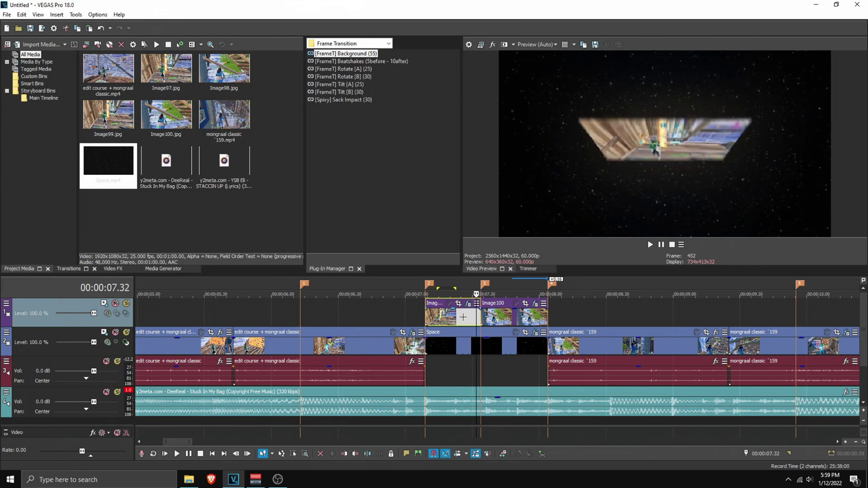
{"action": "key", "text": "Right"}
{"action": "key", "text": "Right"}
{"action": "key", "text": "Right"}
{"action": "key", "text": "Right"}
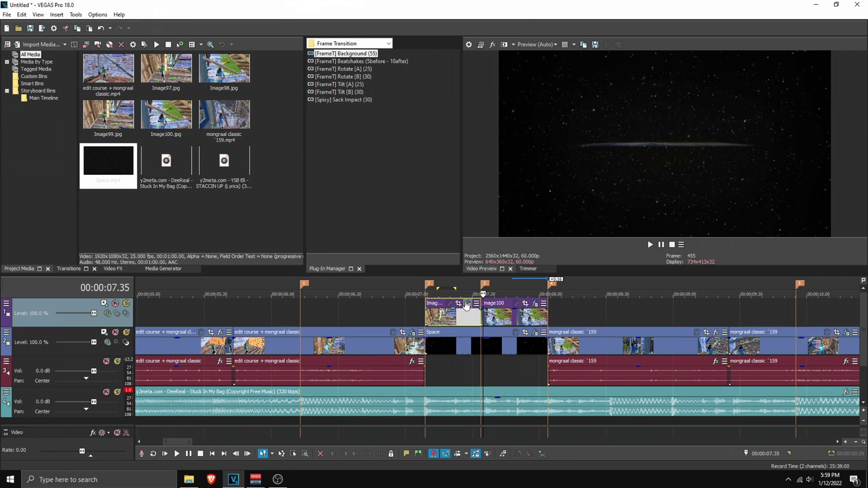
{"action": "key", "text": "Left"}
{"action": "key", "text": "Left"}
{"action": "key", "text": "Left"}
Step: Set the S_WarpTransform Tilt of Image99 to -90.00 at its last keyframe
{"action": "left_click", "coordinate": [467, 304]}
{"action": "scroll", "coordinate": [518, 335], "scroll_direction": "up", "scroll_amount": 3}
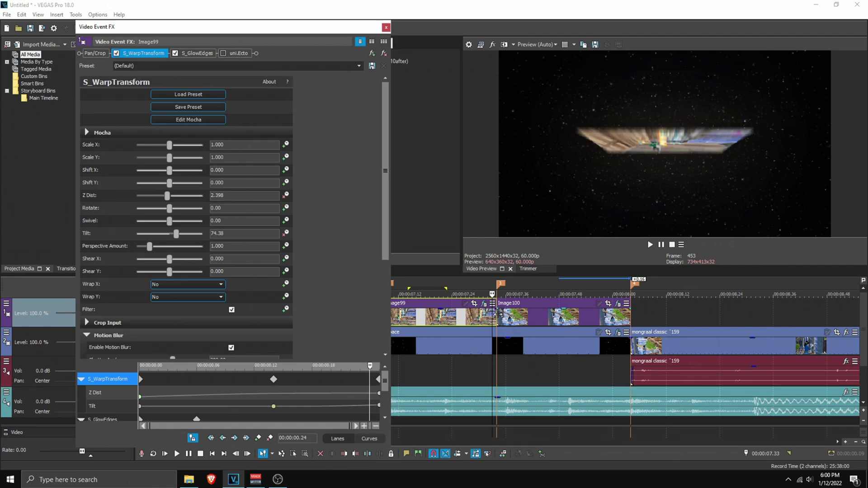
{"action": "left_click", "coordinate": [497, 313]}
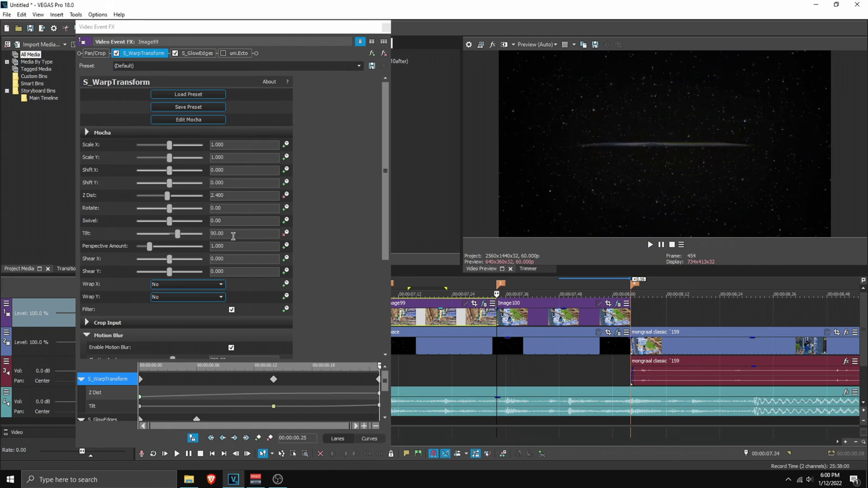
{"action": "left_click", "coordinate": [385, 384]}
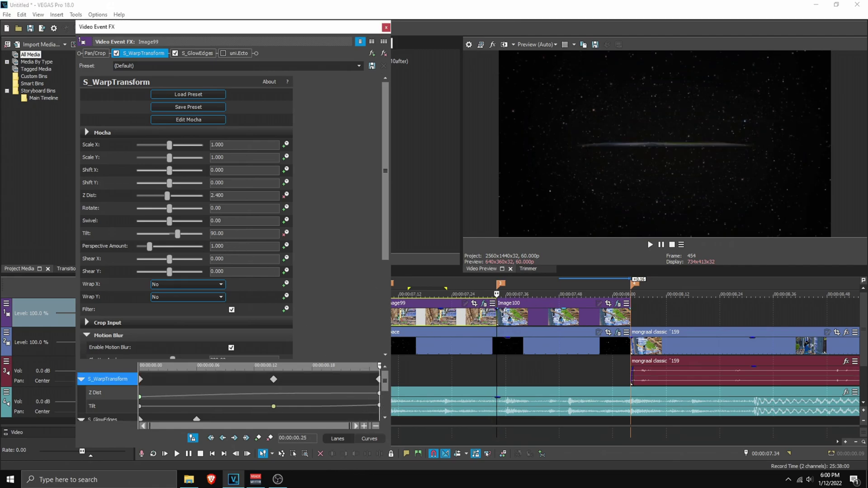
{"action": "left_click", "coordinate": [212, 234]}
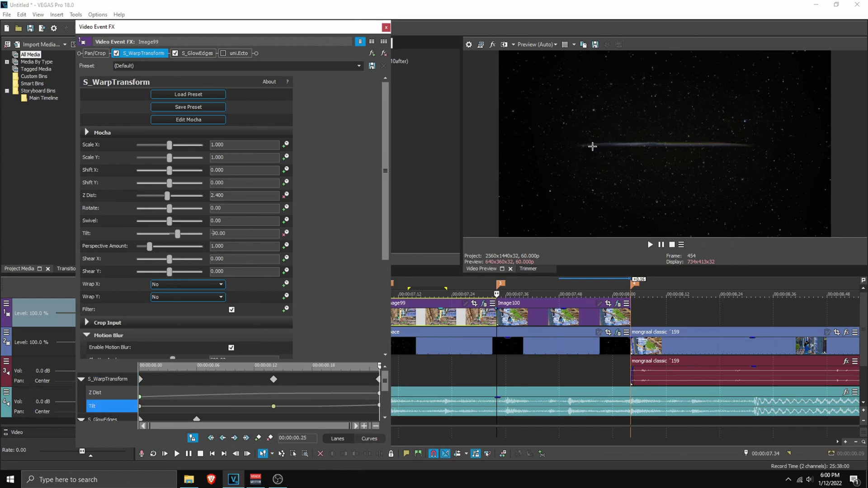
{"action": "type", "text": "-"}
{"action": "left_click", "coordinate": [593, 147]}
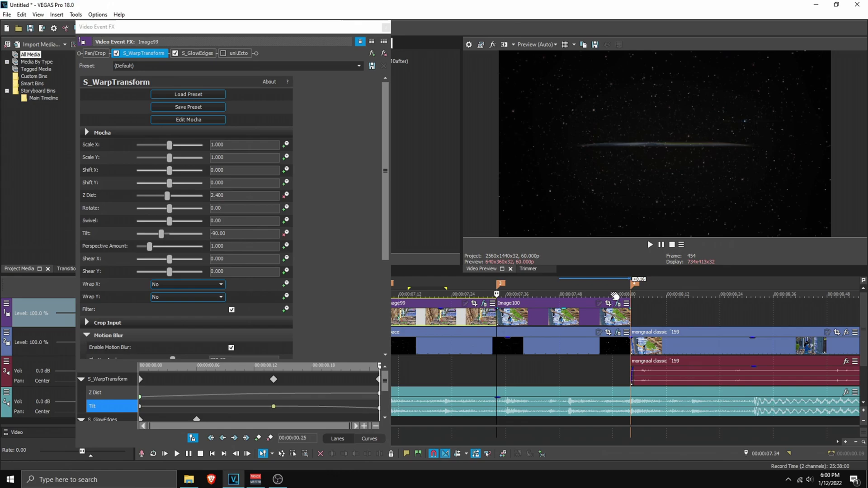
Step: Set the S_WarpTransform Tilt of Image100 to 90.00 at its first keyframe and play through the cut at marker 3
{"action": "left_click", "coordinate": [619, 306]}
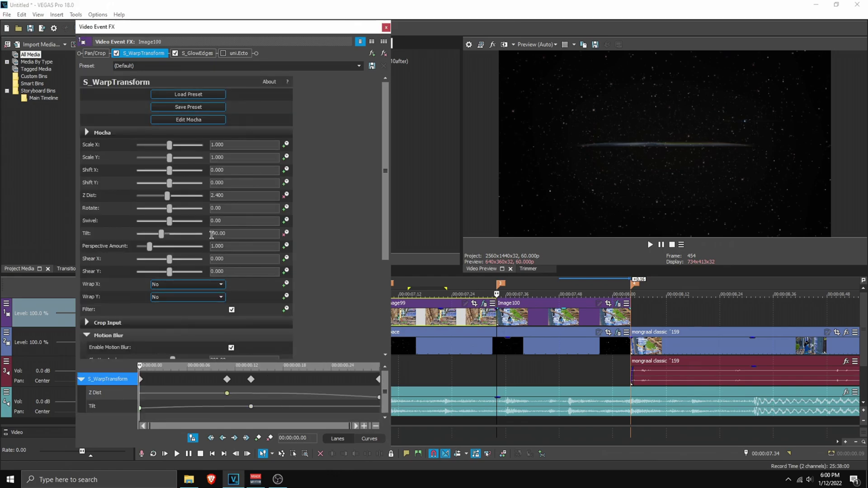
{"action": "left_click", "coordinate": [213, 234]}
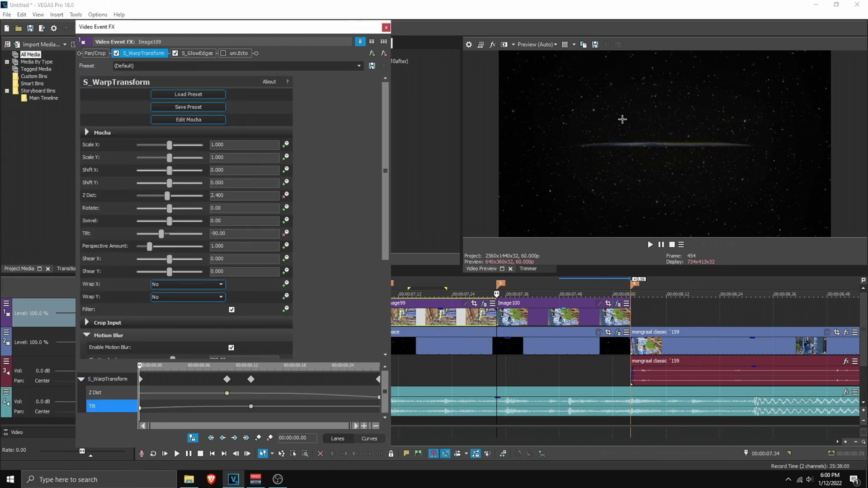
{"action": "key", "text": "BackSpace"}
{"action": "left_click", "coordinate": [619, 146]}
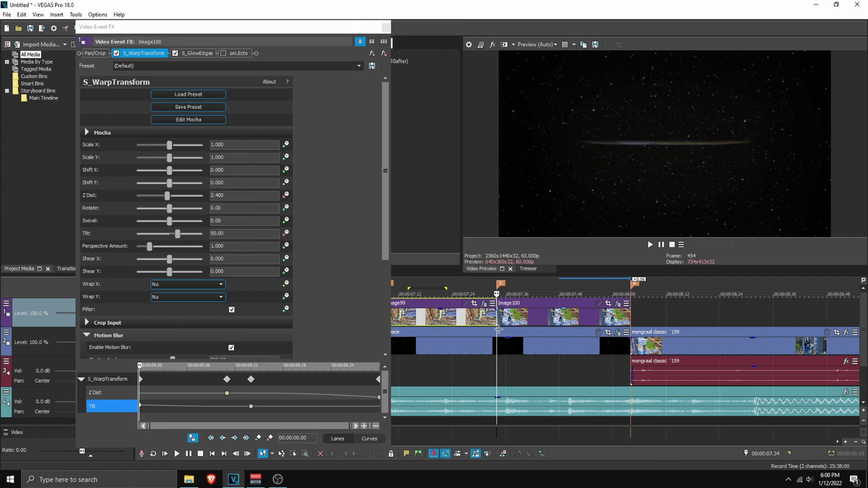
{"action": "left_click", "coordinate": [479, 312]}
{"action": "key", "text": "Right"}
{"action": "key", "text": "Right"}
{"action": "key", "text": "Right"}
{"action": "key", "text": "Right"}
{"action": "key", "text": "space"}
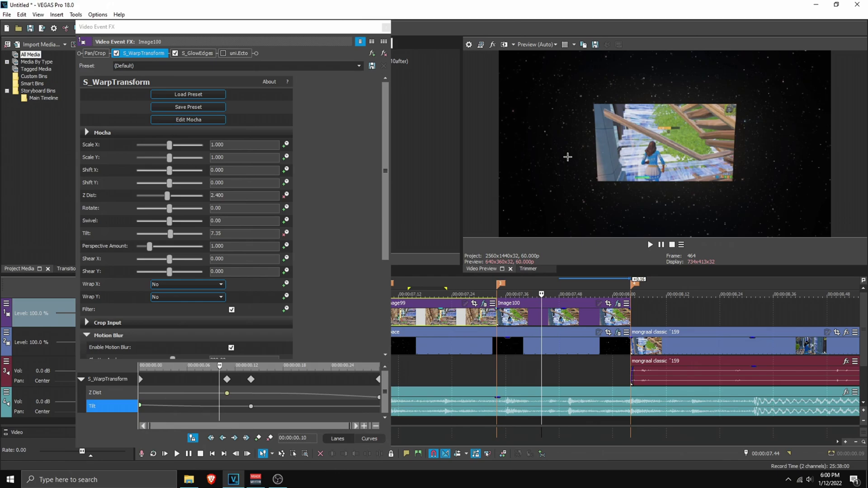
Step: Close the Image100 effects window and add a marker five frames before the start of Image99 at marker 2
{"action": "left_click", "coordinate": [386, 28]}
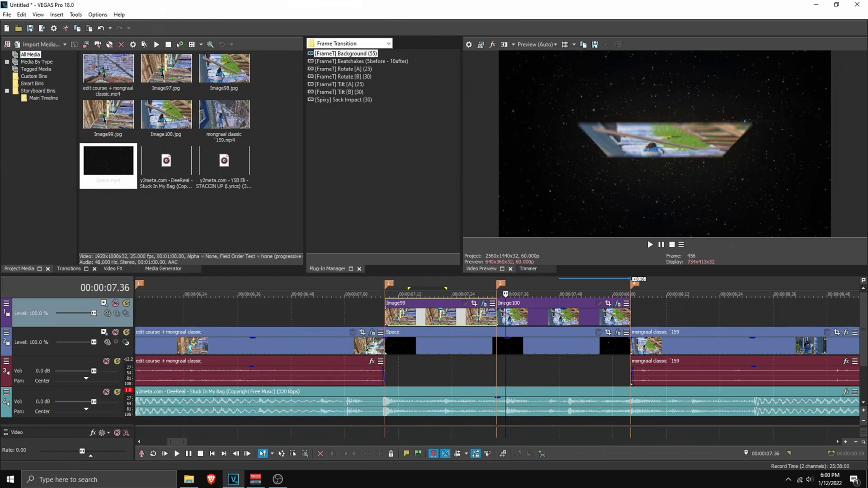
{"action": "left_click", "coordinate": [477, 317]}
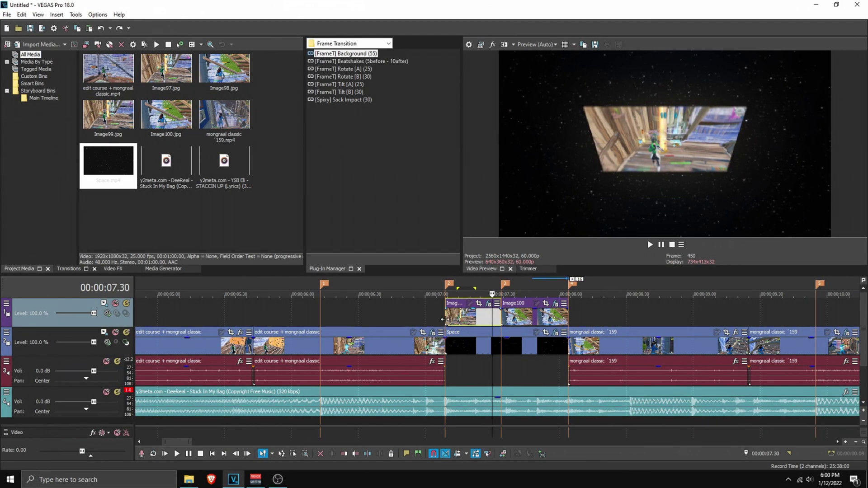
{"action": "left_click", "coordinate": [448, 360]}
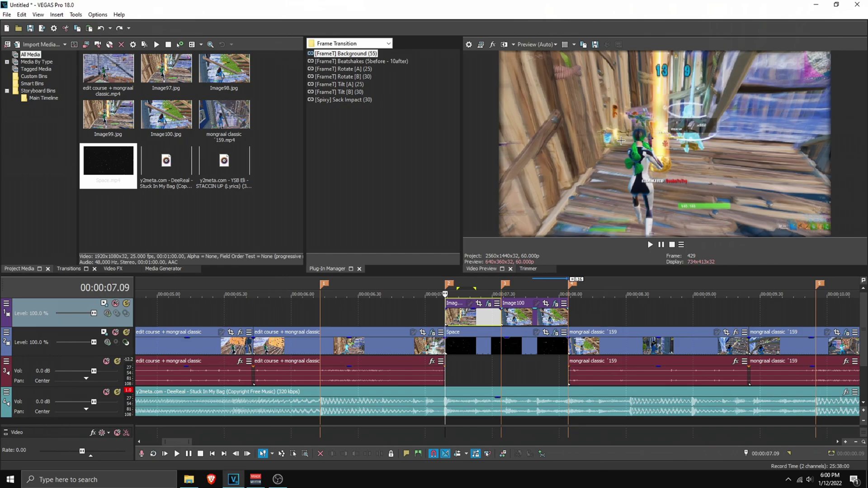
{"action": "key", "text": "Left"}
{"action": "key", "text": "Left"}
{"action": "key", "text": "Left"}
{"action": "key", "text": "Left"}
{"action": "key", "text": "Left"}
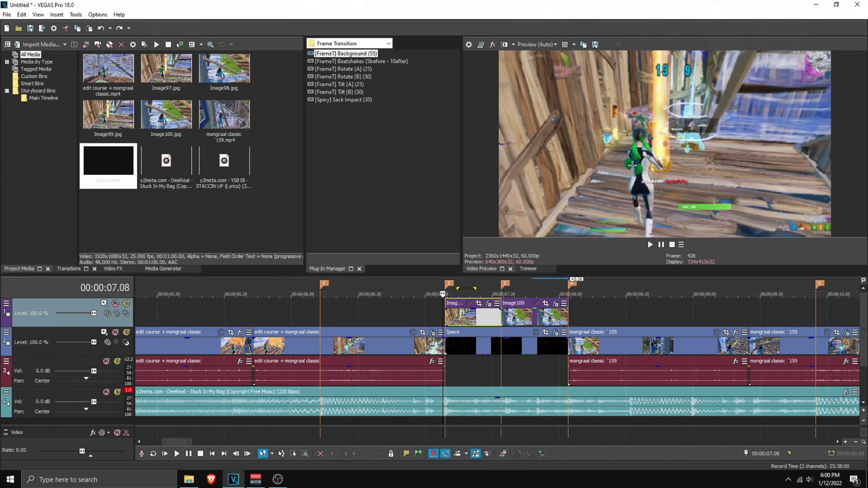
{"action": "key", "text": "m"}
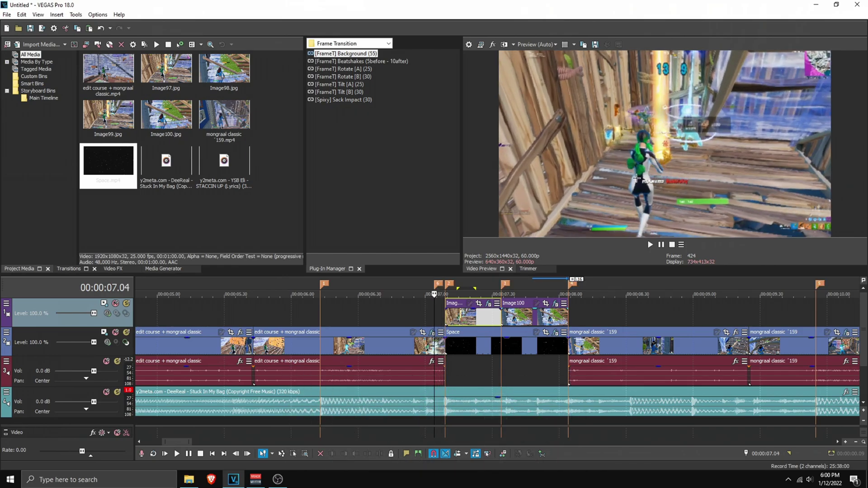
Step: Add a marker ten frames after the end of Image100 at marker 4
{"action": "left_click", "coordinate": [571, 318]}
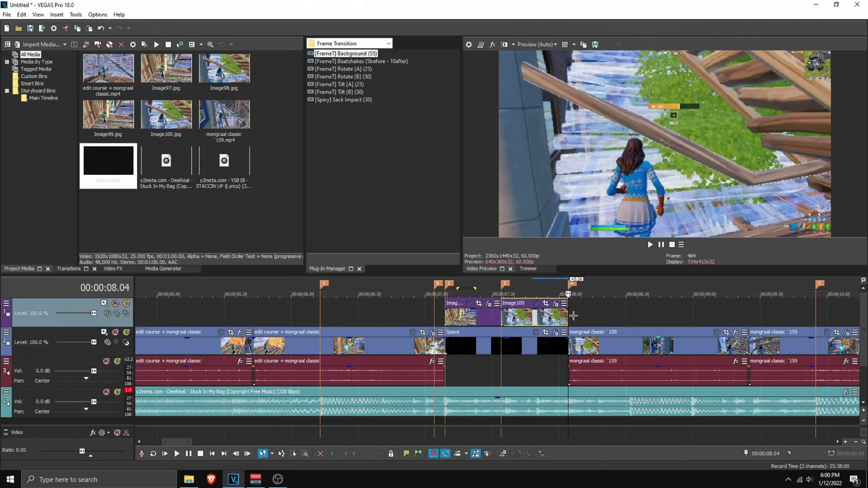
{"action": "key", "text": "Right"}
{"action": "key", "text": "Right"}
{"action": "key", "text": "Right"}
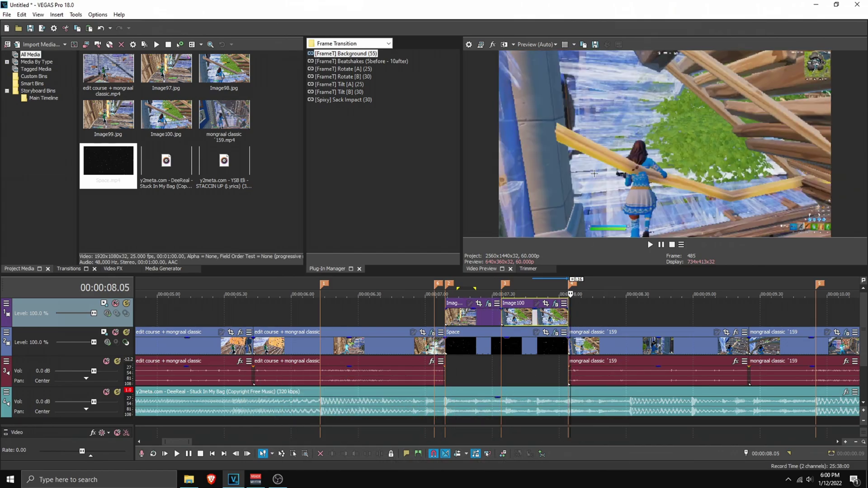
{"action": "key", "text": "Right"}
{"action": "key", "text": "Right"}
{"action": "key", "text": "Right"}
{"action": "key", "text": "Right"}
{"action": "key", "text": "Right"}
{"action": "key", "text": "Right"}
{"action": "key", "text": "Right"}
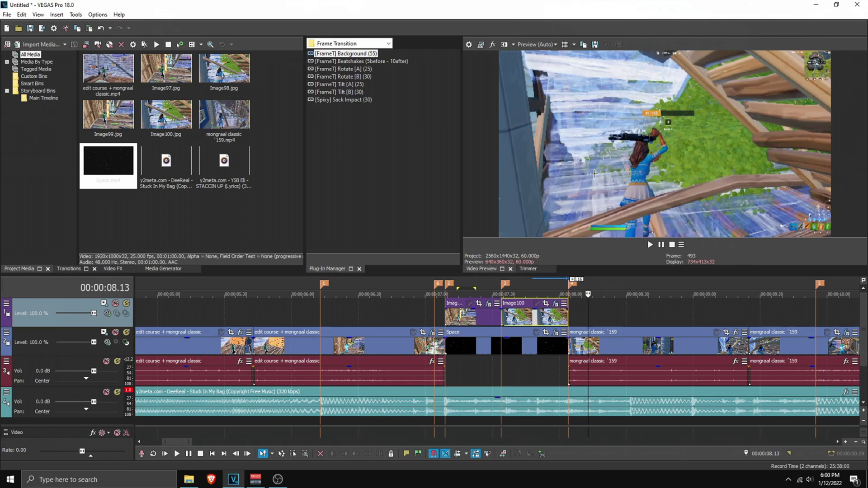
{"action": "key", "text": "m"}
Step: Set up a render of the range from marker 6 to marker 7 as MAGIX AVC/AAC MP4, using the Regular 1440p (No Sound) template
{"action": "left_click", "coordinate": [580, 312]}
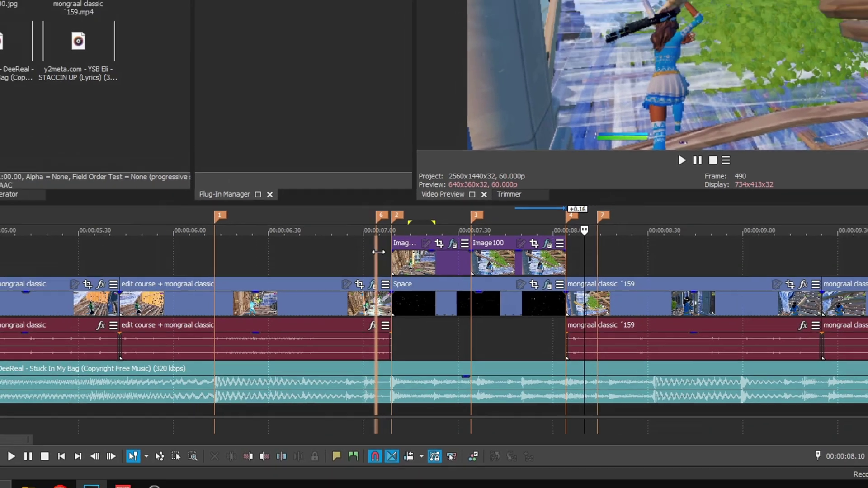
{"action": "left_click_drag", "start_coordinate": [377, 252], "coordinate": [598, 252]}
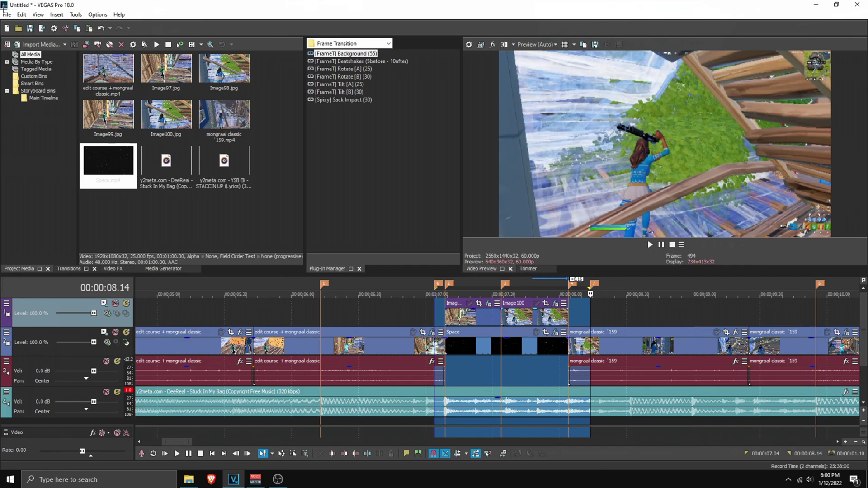
{"action": "left_click", "coordinate": [6, 14]}
{"action": "left_click", "coordinate": [143, 93]}
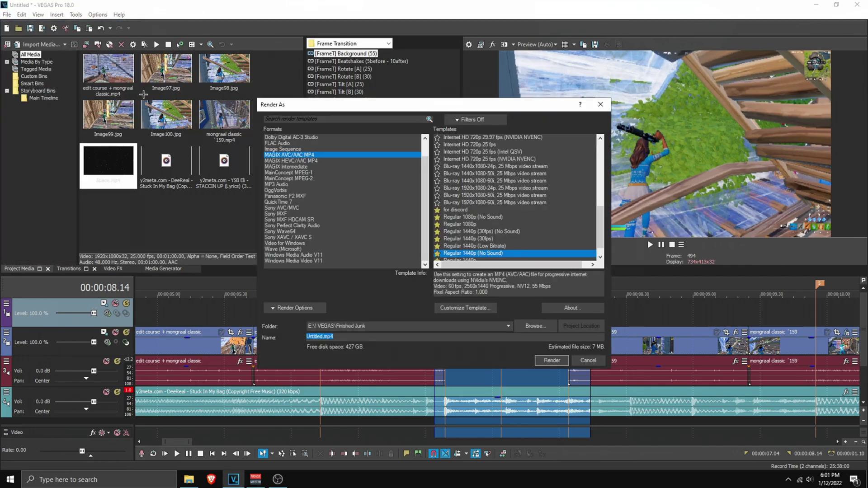
{"action": "left_click_drag", "start_coordinate": [417, 107], "coordinate": [210, 115]}
{"action": "left_click", "coordinate": [254, 317]}
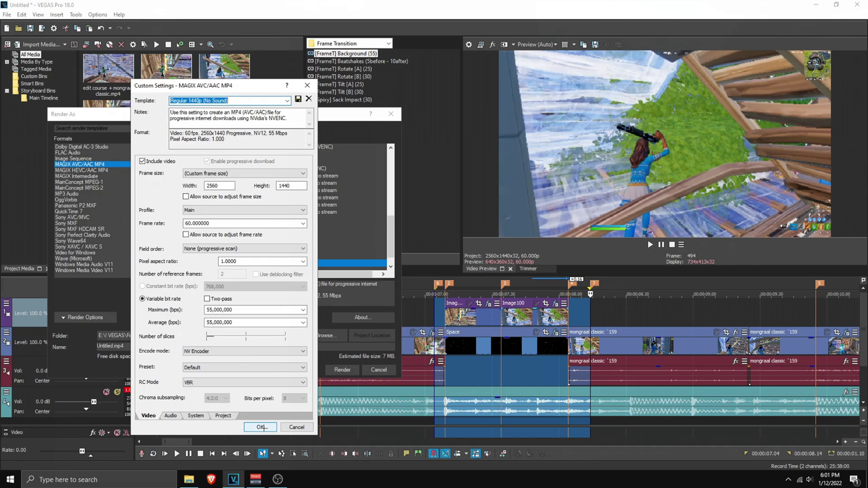
{"action": "left_click", "coordinate": [261, 427]}
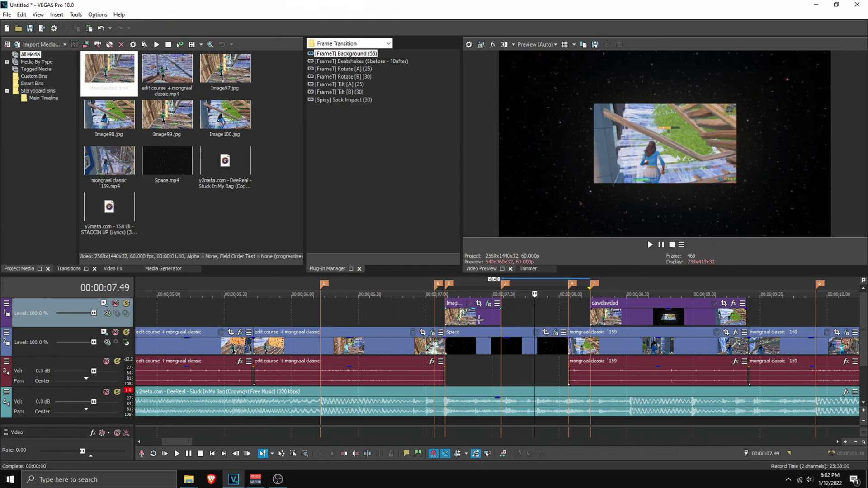
Step: Delete the Image99 and Space clips from the transition section of the timeline
{"action": "left_click", "coordinate": [483, 317]}
{"action": "key", "text": "Delete"}
{"action": "left_click", "coordinate": [484, 344]}
{"action": "key", "text": "Delete"}
Step: Trim the adjoining gameplay clips to markers 6 and 7 and place the rendered dawdawdad clip in the gap
{"action": "left_click_drag", "start_coordinate": [446, 344], "coordinate": [434, 345]}
{"action": "left_click_drag", "start_coordinate": [569, 345], "coordinate": [590, 345]}
{"action": "left_click_drag", "start_coordinate": [470, 341], "coordinate": [459, 344]}
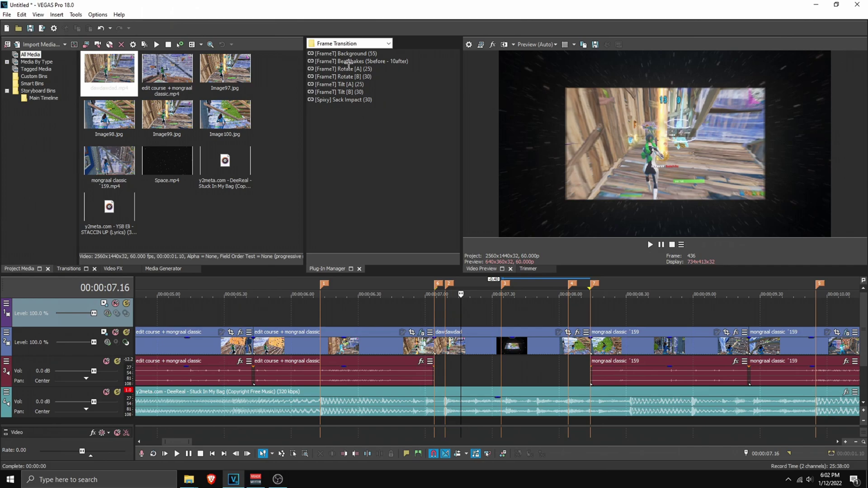
Step: Apply the [FrameT] Beatshakes (5before - 10after) preset to the dawdawdad clip
{"action": "left_click_drag", "start_coordinate": [393, 62], "coordinate": [598, 312]}
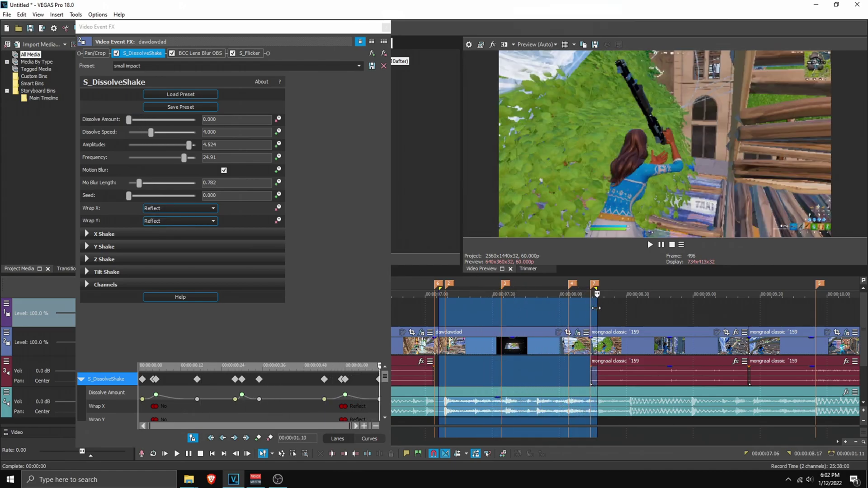